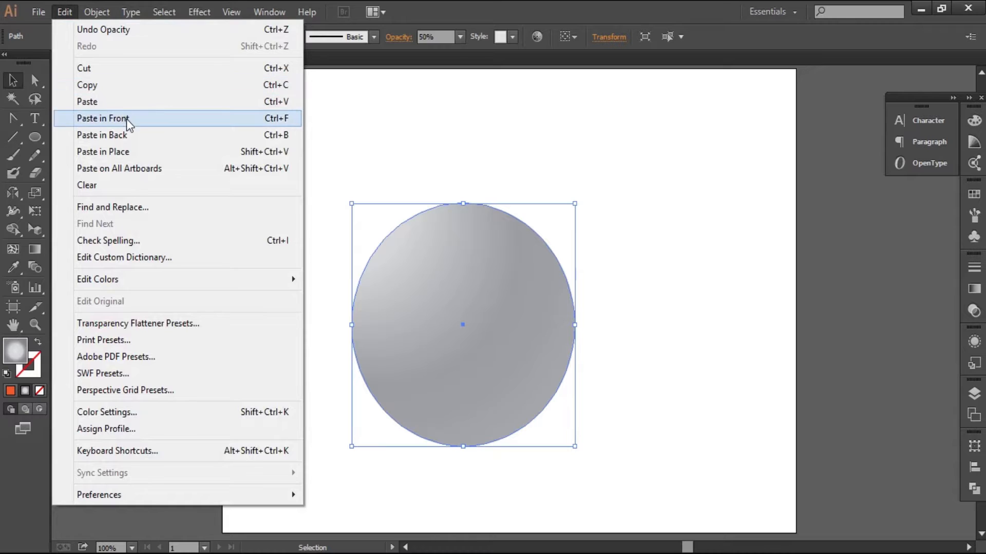
Paste a copy of the grey gradient ellipse in front and set it to Screen blending with 26% opacity.
left_click(128, 120)
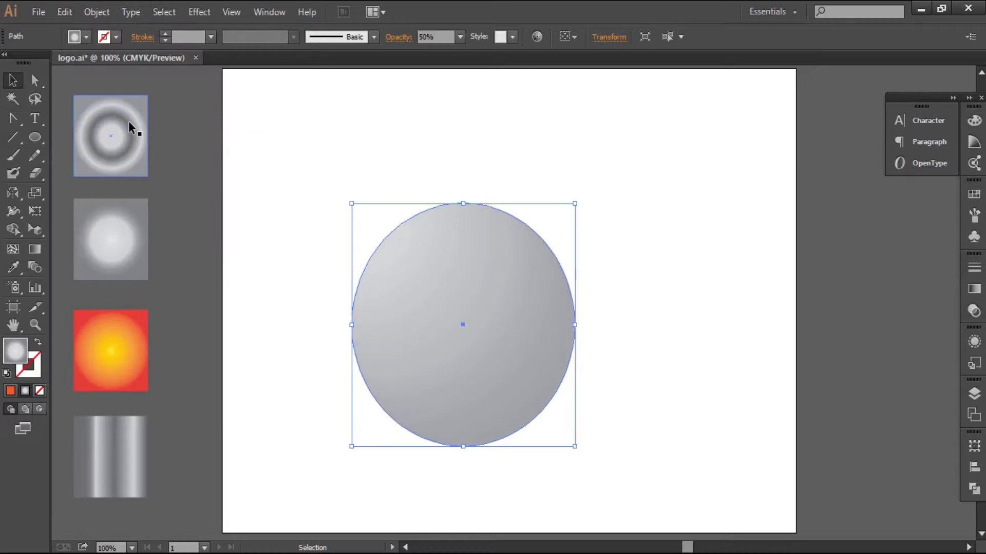
left_click(975, 288)
left_click(890, 258)
left_click(845, 277)
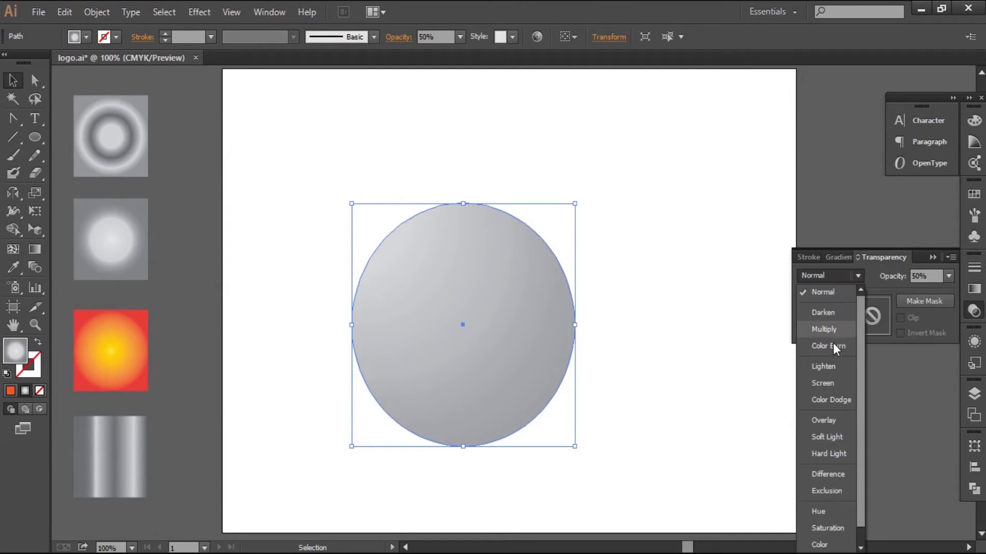
left_click(834, 380)
left_click(919, 277)
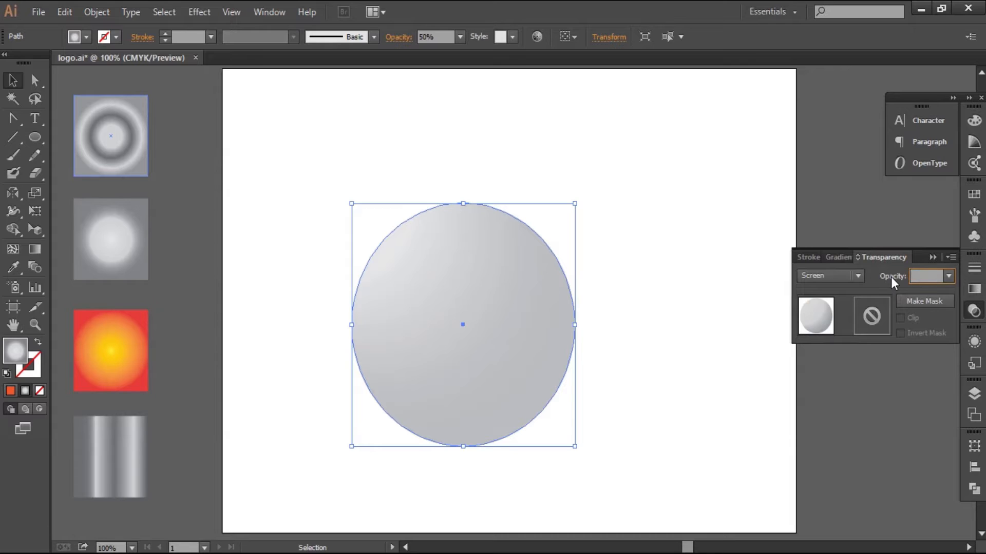
type("26")
key("Return")
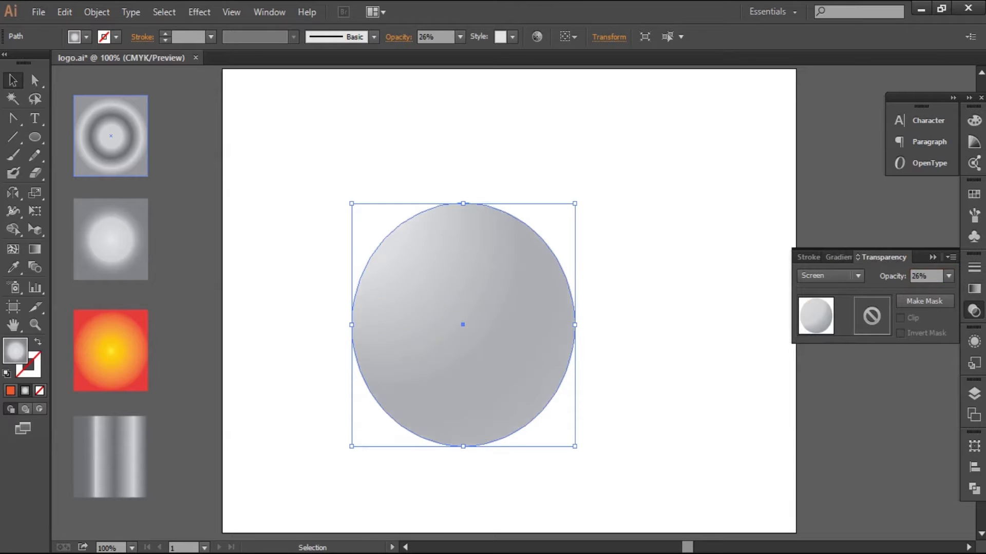
Duplicate the top ellipse to the right and move the original stack left so both sit side by side.
left_click(931, 259)
left_click(633, 260)
left_click(532, 291)
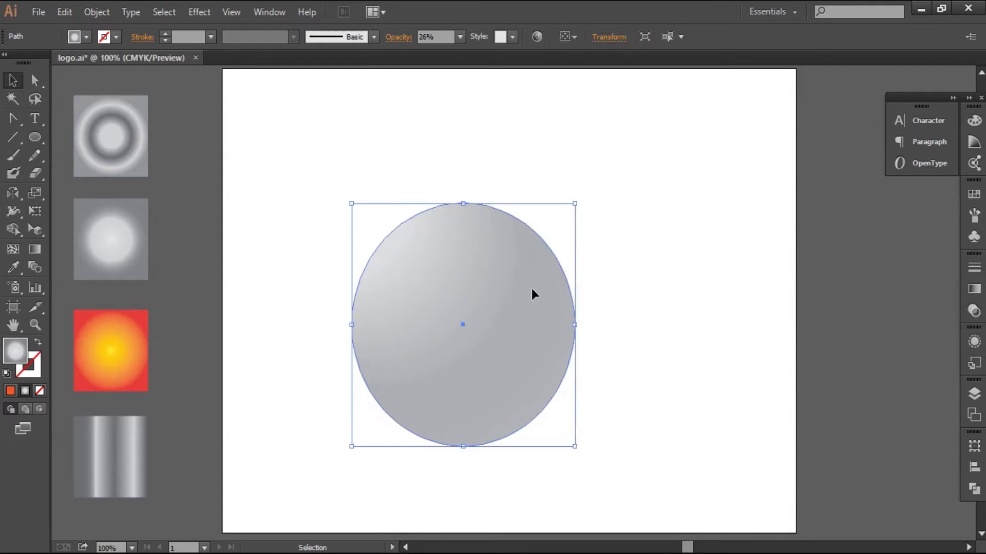
left_click_drag(537, 288, 765, 297)
left_click_drag(352, 179, 539, 416)
left_click_drag(505, 383, 460, 376)
left_click(673, 338)
left_click_drag(724, 327, 674, 328)
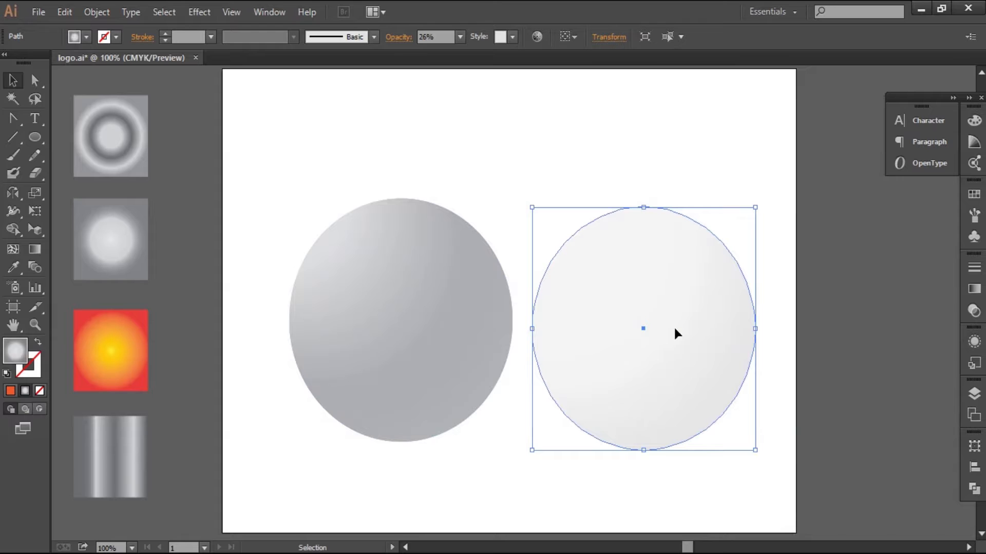
Set the duplicated ellipse's opacity to 100%.
left_click(974, 290)
left_click(884, 257)
left_click(948, 276)
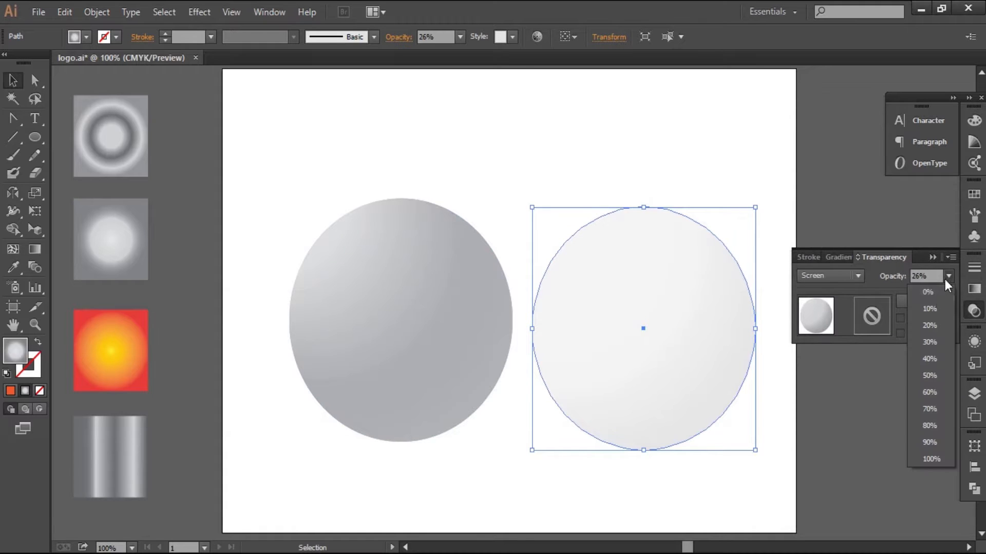
left_click(937, 454)
left_click(839, 276)
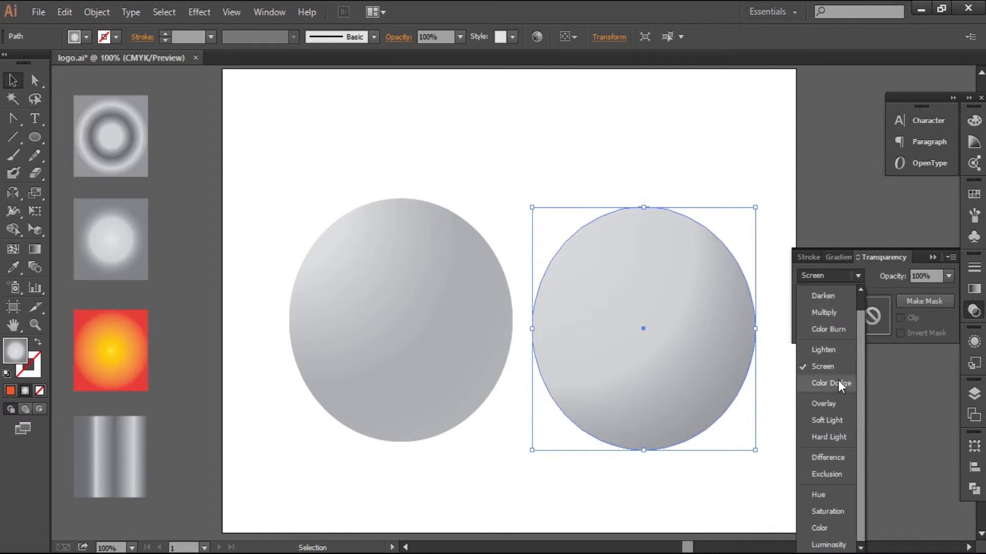
left_click_drag(860, 329, 859, 313)
left_click(837, 293)
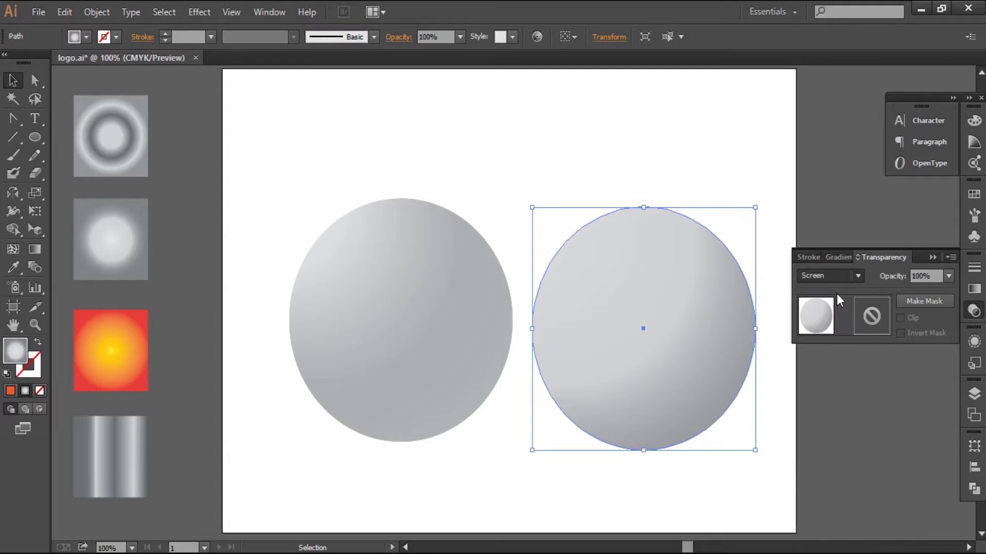
left_click(932, 258)
Replace the right ellipse's gradient with a solid dark red fill.
key("i")
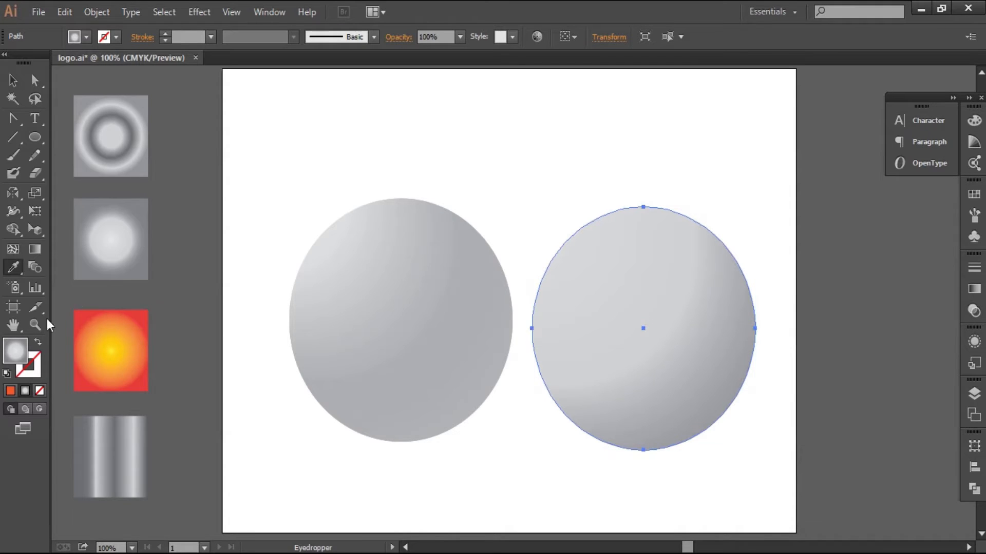
left_click(10, 392)
left_click(86, 36)
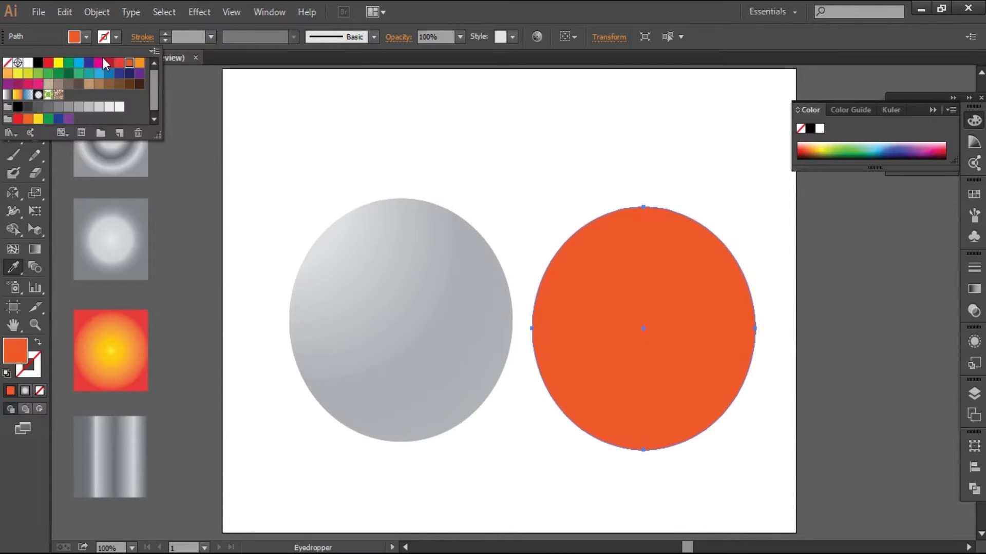
left_click(110, 63)
left_click(83, 36)
key("p")
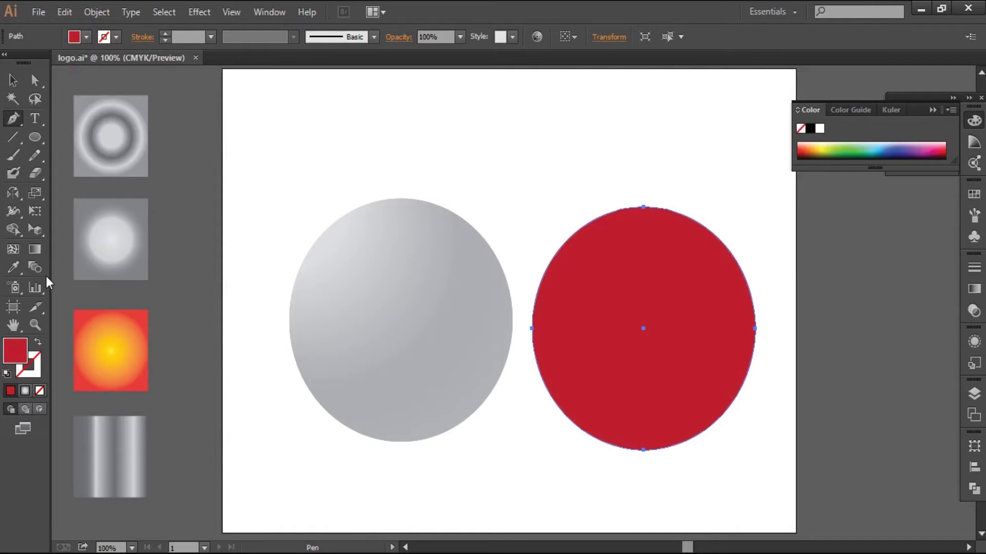
left_click(40, 390)
key("ctrl+z")
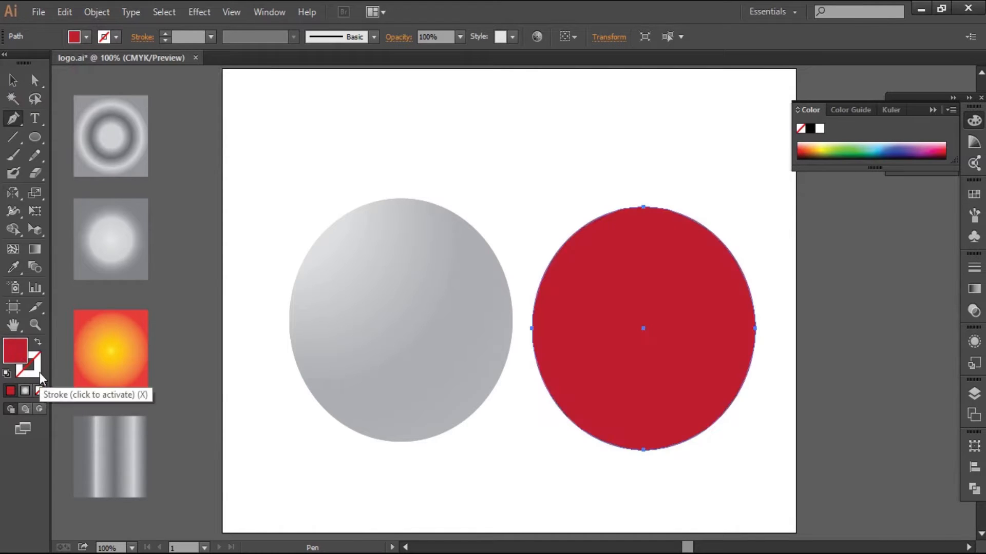
Deselect the red ellipse and set up the Pen tool with no fill and a white stroke.
key("v")
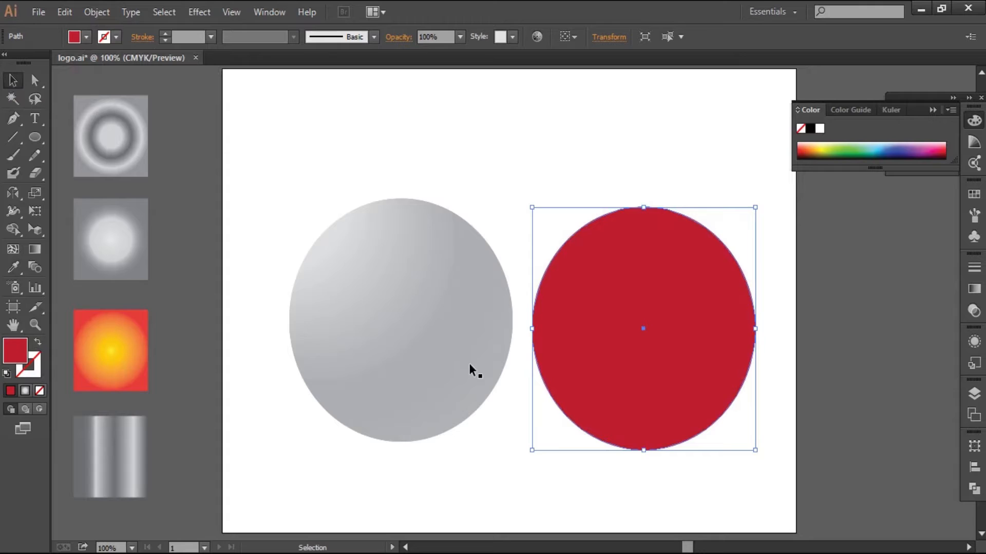
left_click(495, 475)
key("p")
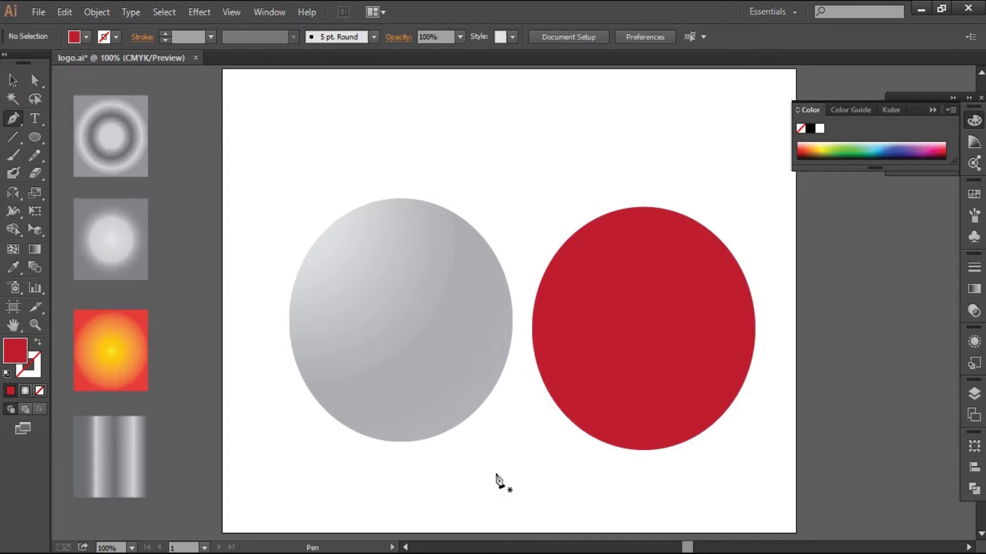
left_click(39, 391)
left_click(117, 36)
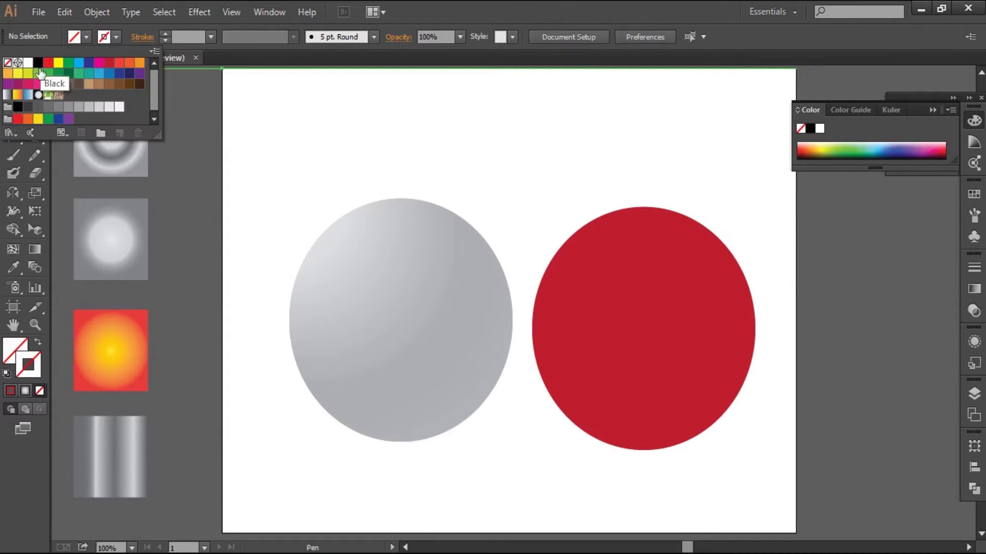
left_click(31, 70)
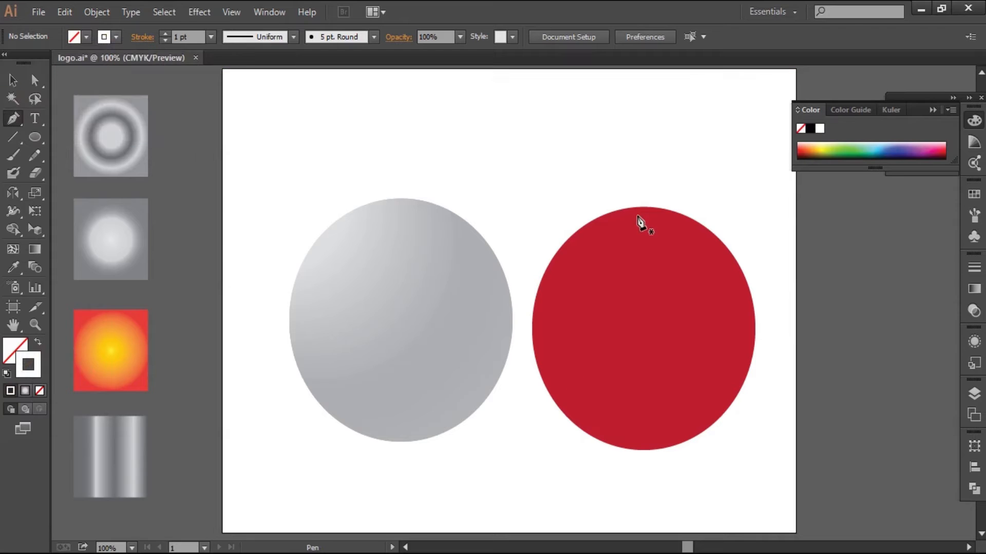
Draw a vertical line through the red ellipse from its top edge to its bottom edge and bend it into an S curve.
left_click(638, 207)
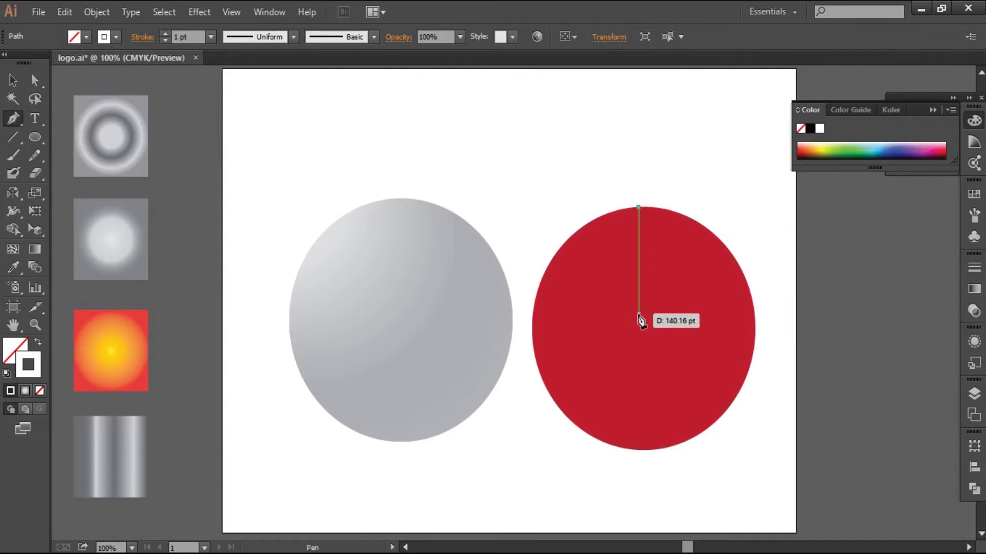
left_click(639, 450)
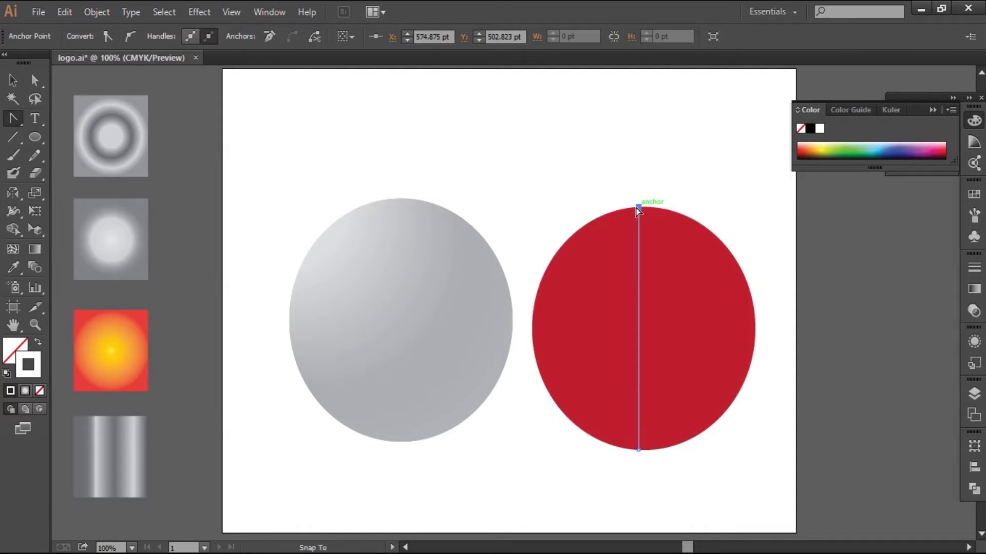
left_click_drag(637, 209, 612, 211)
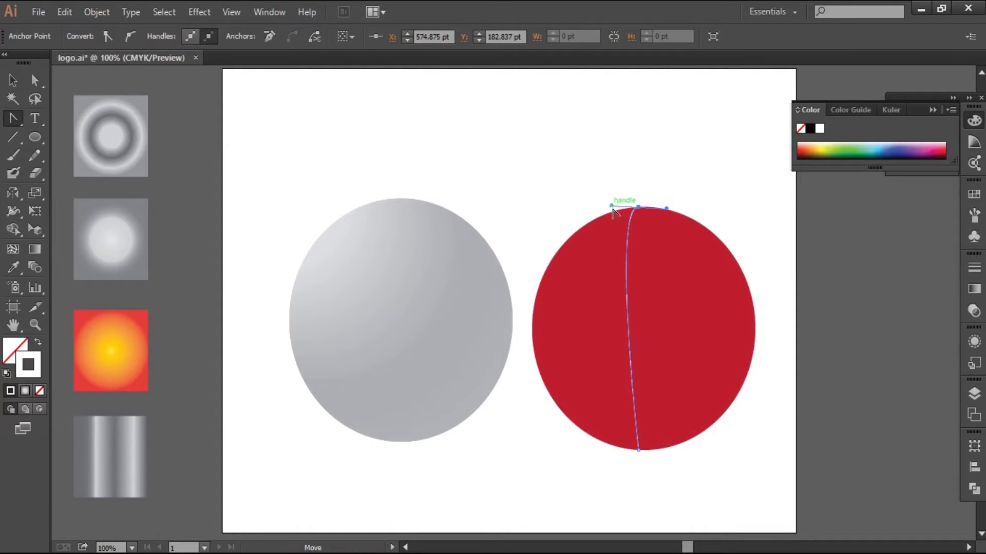
left_click_drag(640, 451, 611, 447)
key("a")
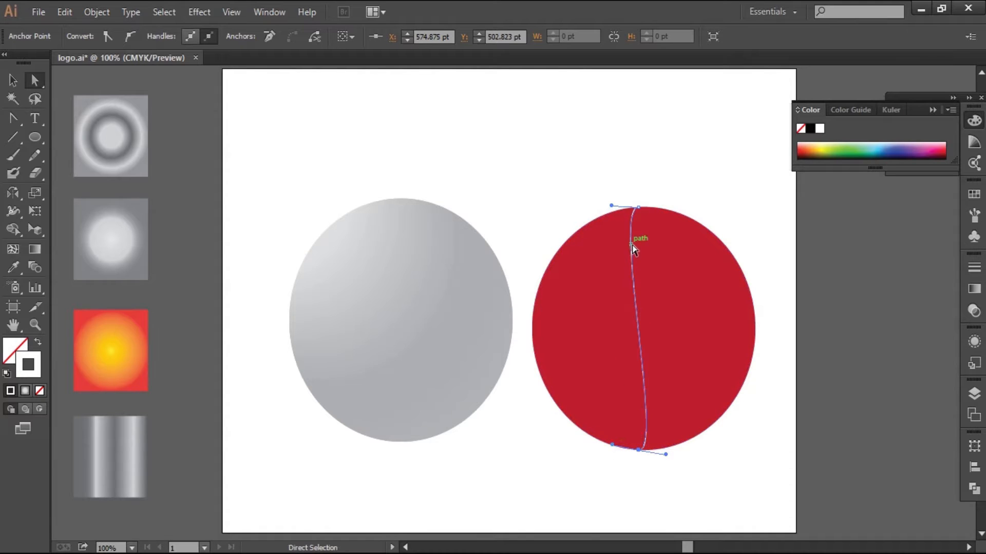
left_click_drag(611, 207, 542, 269)
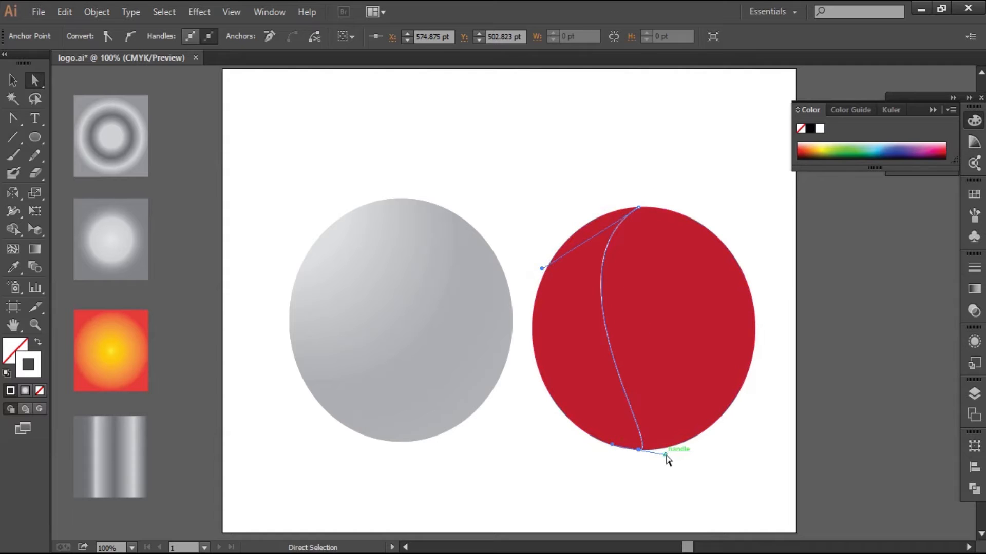
left_click_drag(666, 456, 718, 410)
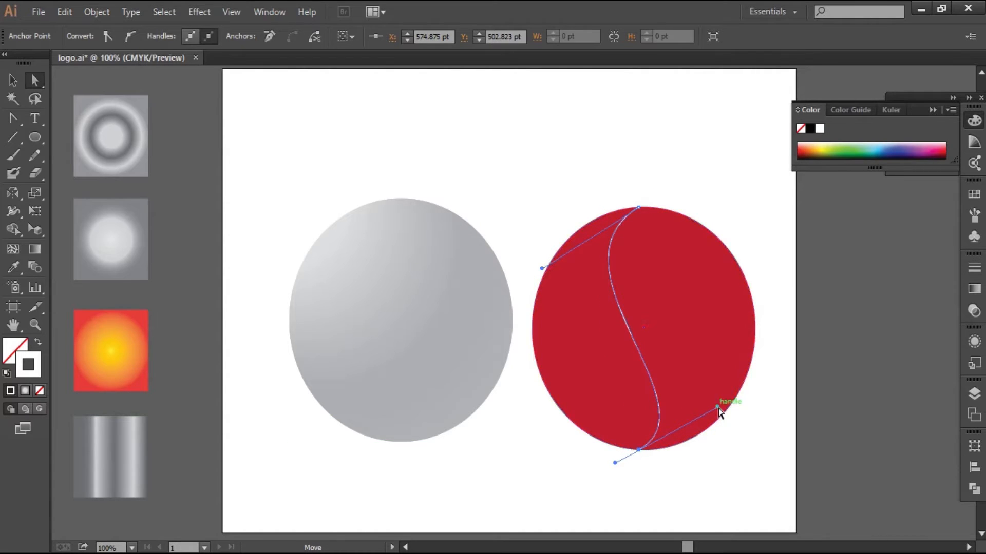
Shift the S curve slightly right and lengthen its end handles out to the ellipse's sides for a stronger bend.
key("v")
left_click_drag(639, 349, 665, 352)
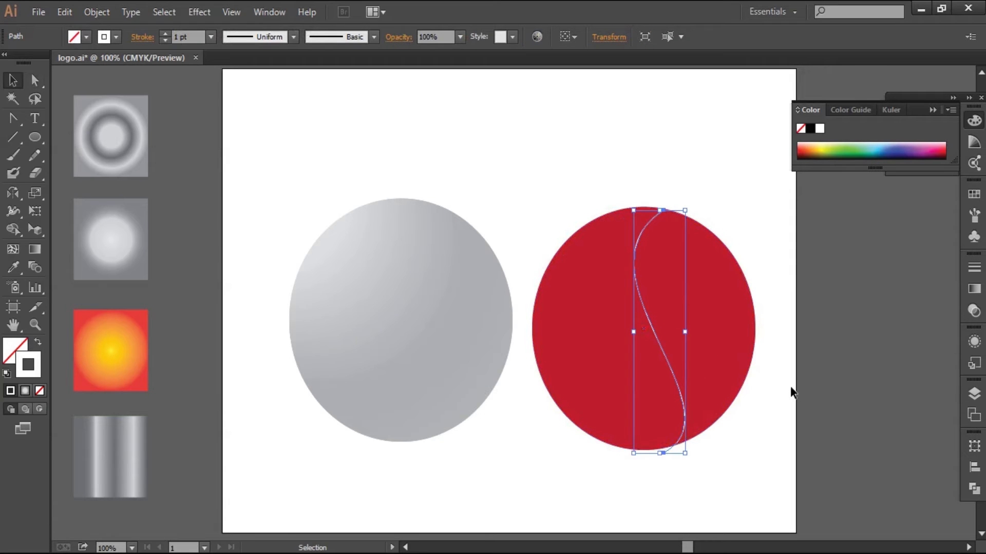
key("a")
left_click(664, 211)
left_click_drag(568, 273, 534, 309)
left_click_drag(745, 410, 754, 341)
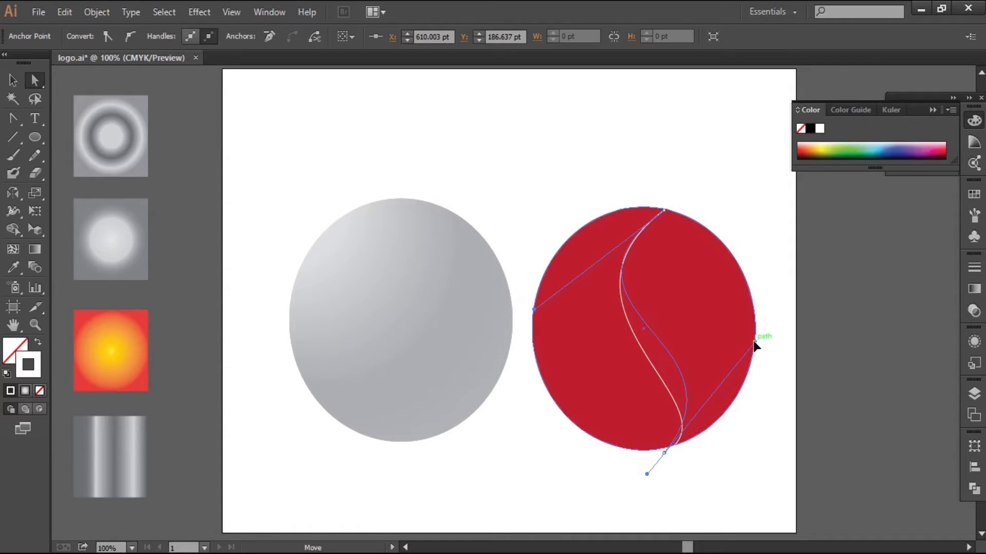
key("v")
left_click(794, 380)
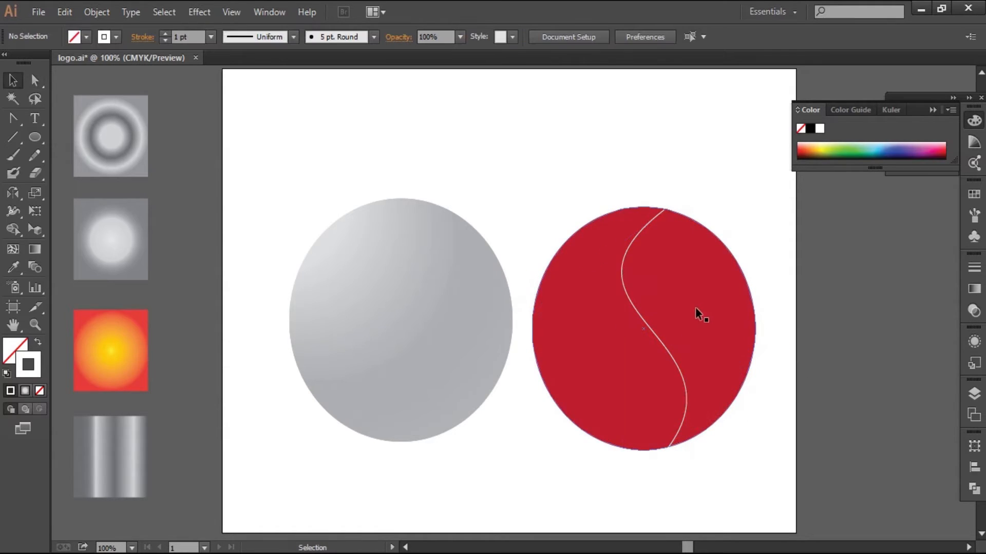
Duplicate the S curve slightly to the right and bring the copy's top end onto the red ellipse's edge.
left_click(649, 328)
left_click_drag(650, 329, 665, 324)
key("z")
left_click(682, 228)
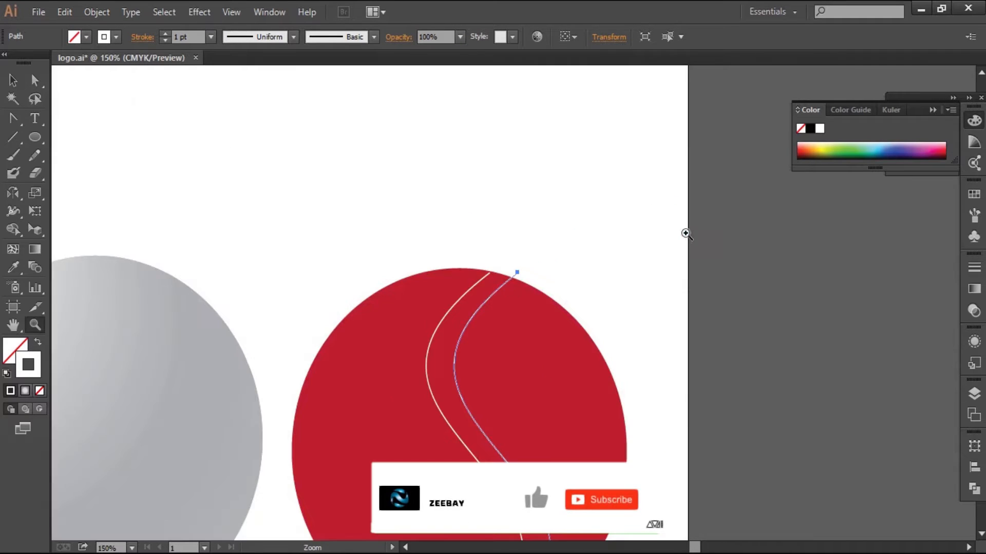
left_click(508, 300)
left_click(516, 318)
key("a")
left_click(480, 210)
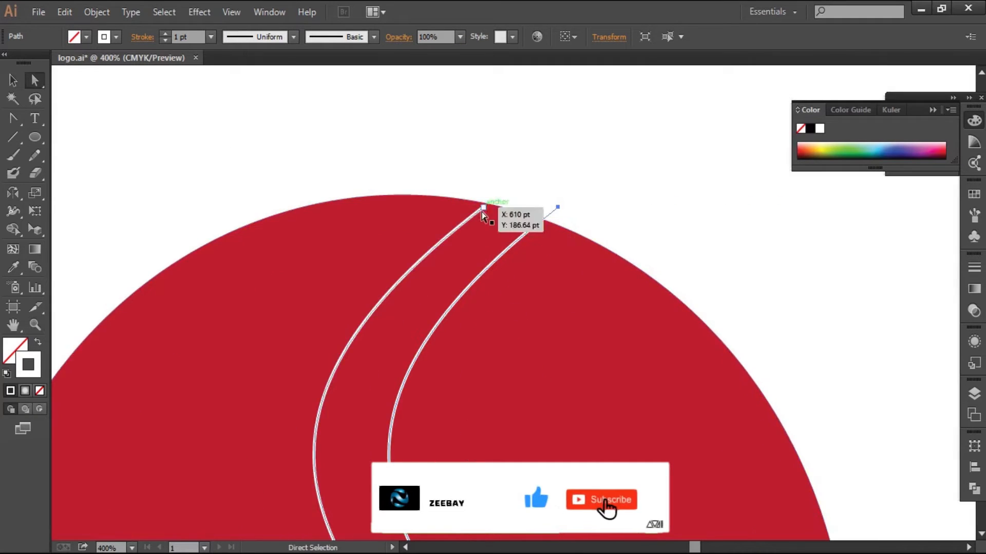
left_click_drag(475, 214, 484, 207)
Move the left S curve's top anchor point out to the red ellipse's edge.
key("shift+c")
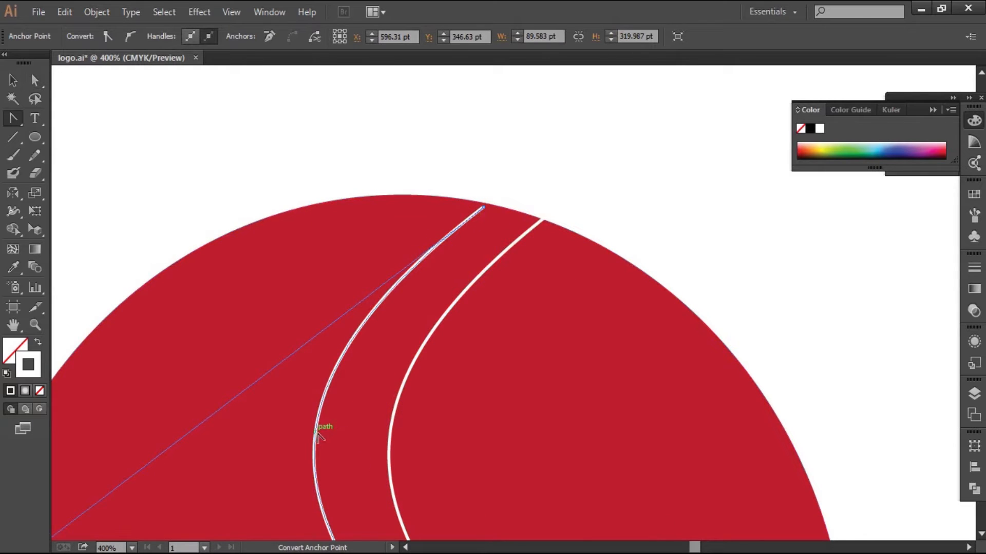
left_click(317, 433)
left_click(632, 297)
left_click_drag(484, 208, 490, 204)
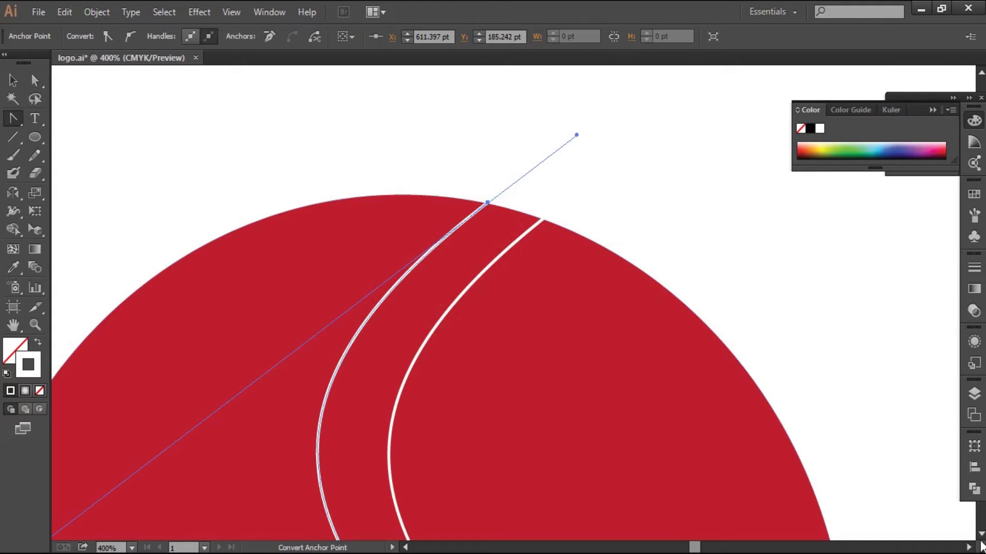
Examine where the ends of both S curves meet the red ellipse's edge at the bottom and at the top.
scroll(981, 547, "down", 6)
key("z")
left_click(471, 375, "alt")
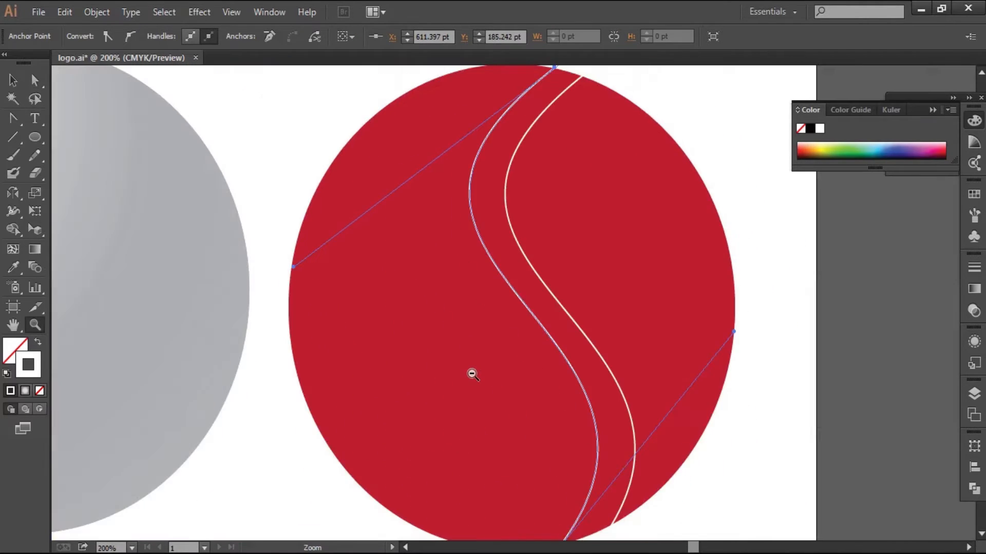
left_click(590, 509)
left_click(501, 341)
left_click(544, 356, "ctrl")
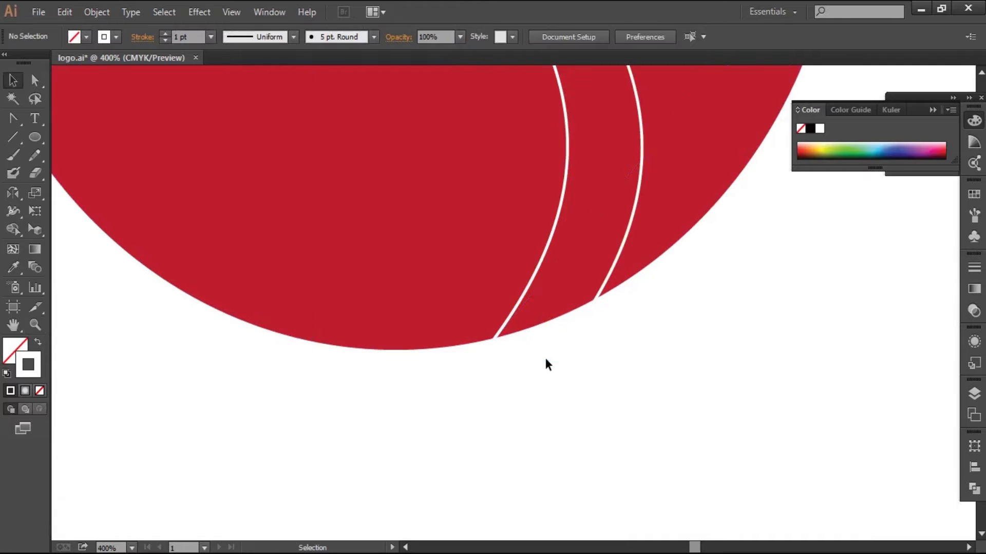
left_click(523, 133, "alt")
left_click(522, 132, "alt")
left_click(506, 127, "alt")
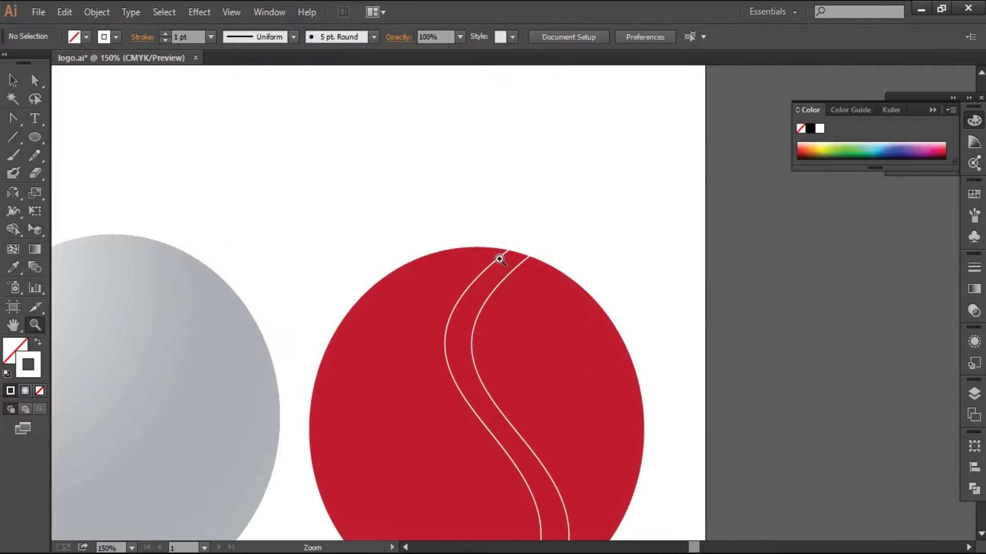
left_click(526, 304)
left_click(541, 265)
left_click(524, 281)
left_click(508, 297)
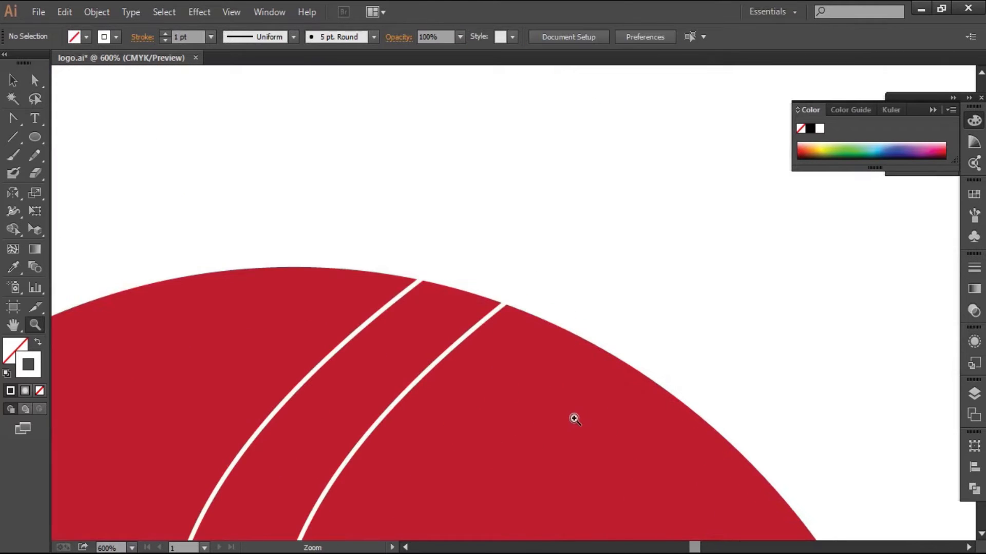
left_click(513, 457, "alt")
left_click(505, 277, "alt")
left_click(506, 119)
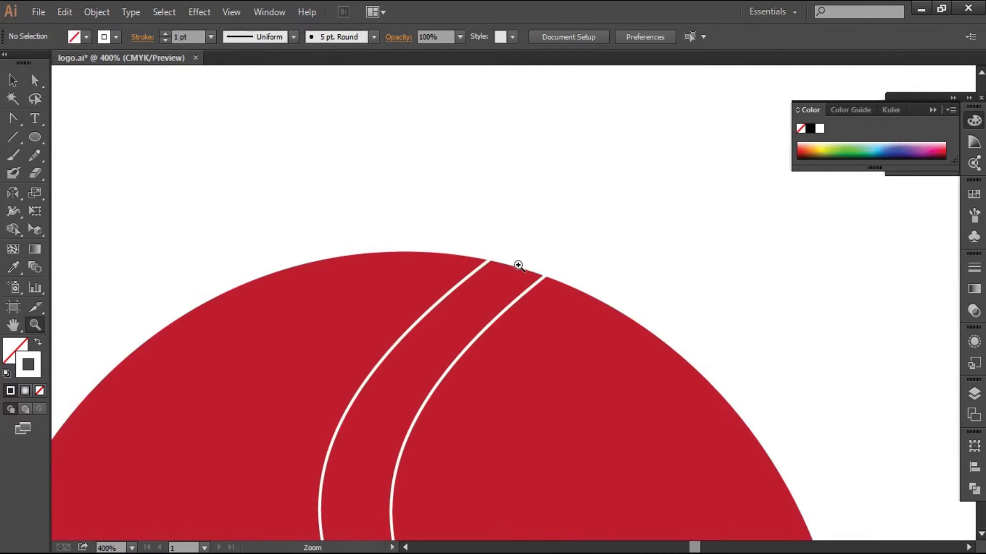
left_click(516, 313)
left_click(524, 309)
key("a")
left_click(523, 295)
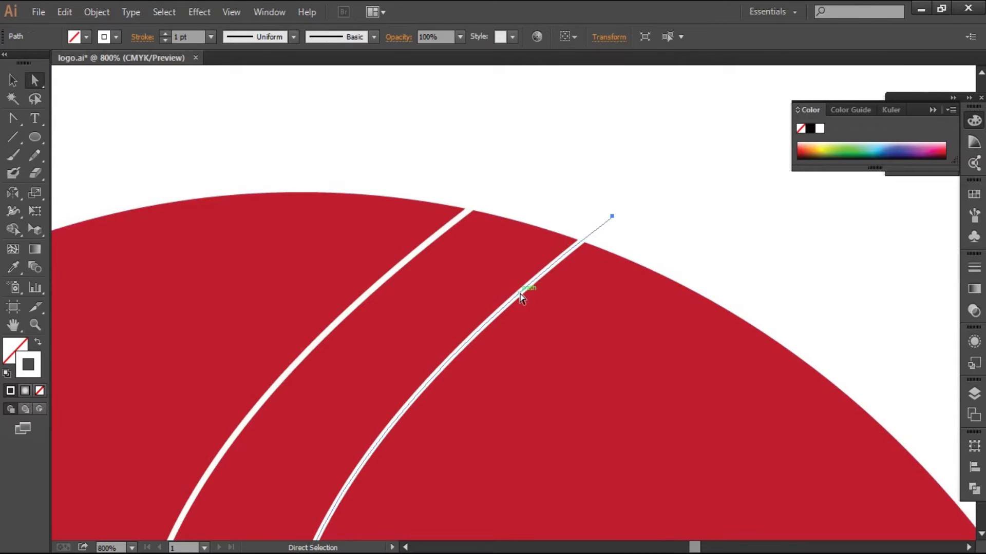
left_click_drag(613, 217, 467, 211)
key("z")
left_click(532, 397, "alt")
left_click(535, 446, "alt")
left_click(535, 446, "alt")
left_click(561, 462, "alt")
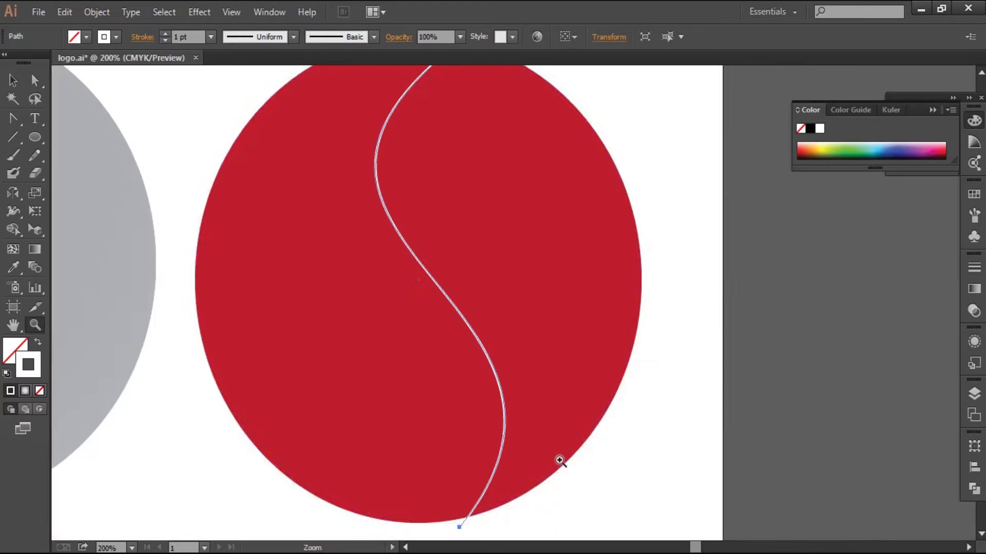
key("ctrl+z")
Move the right S curve's top anchor point onto the left S curve's top end and bulge its middle outward.
scroll(494, 137, "up", 2)
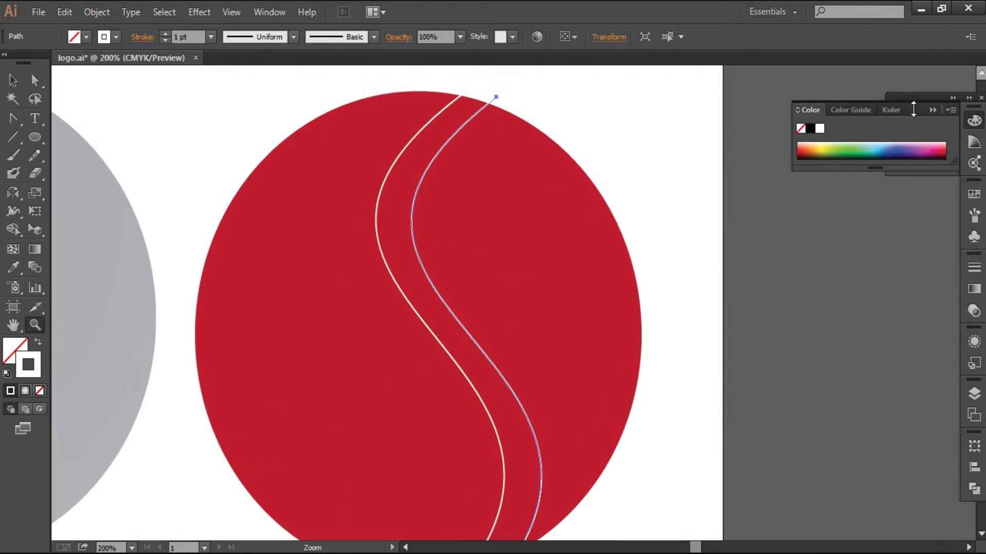
key("v")
key("a")
left_click_drag(497, 97, 460, 94)
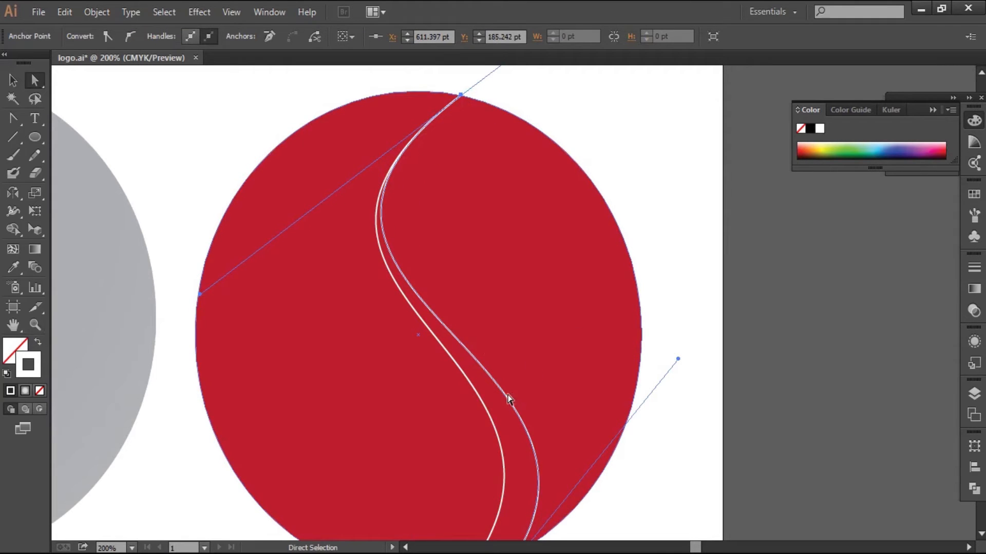
left_click_drag(506, 399, 525, 381)
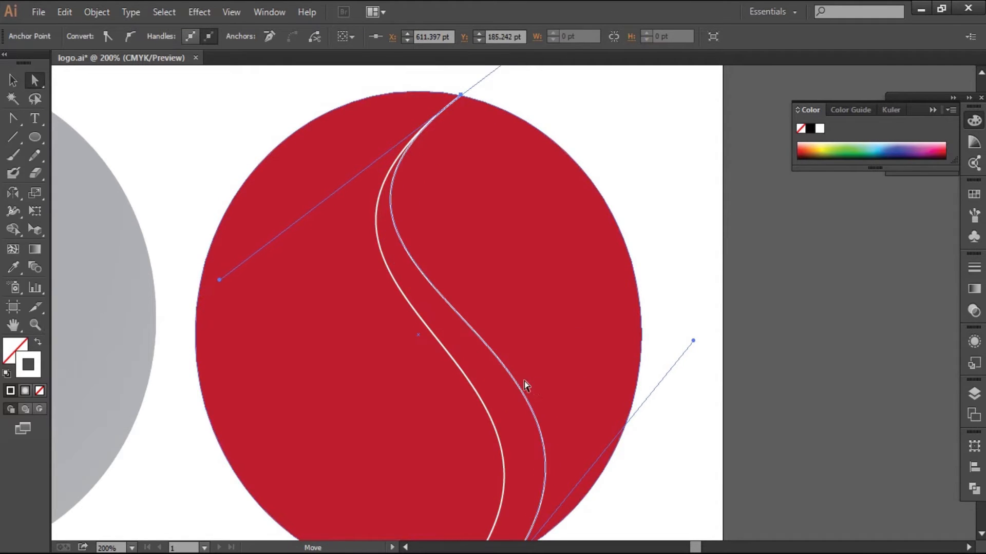
Bring the right S curve's bottom anchor point onto the left S curve's bottom end and push its middle slightly outward.
left_click(980, 535)
left_click_drag(494, 509, 471, 494)
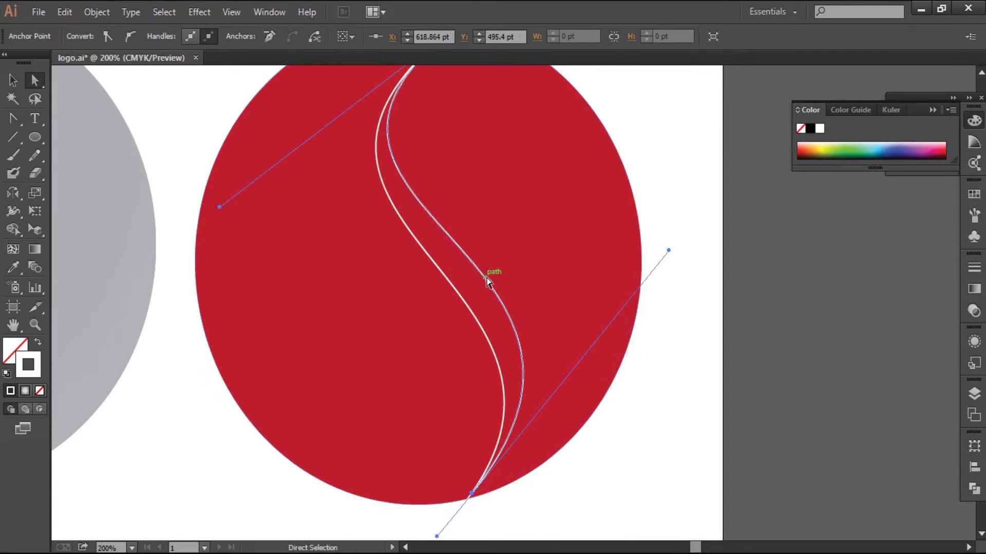
left_click_drag(487, 280, 496, 276)
key("z")
left_click(449, 251, "alt")
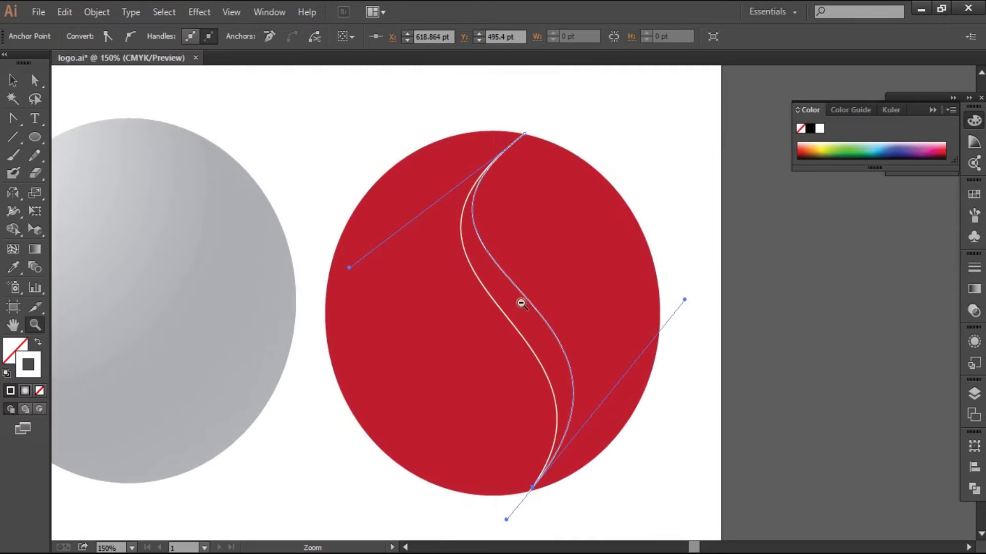
key("v")
left_click(713, 232)
Draw a straight vertical line about 319 pt long with the Pen tool across the red ellipse, from its top edge to its bottom edge.
key("p")
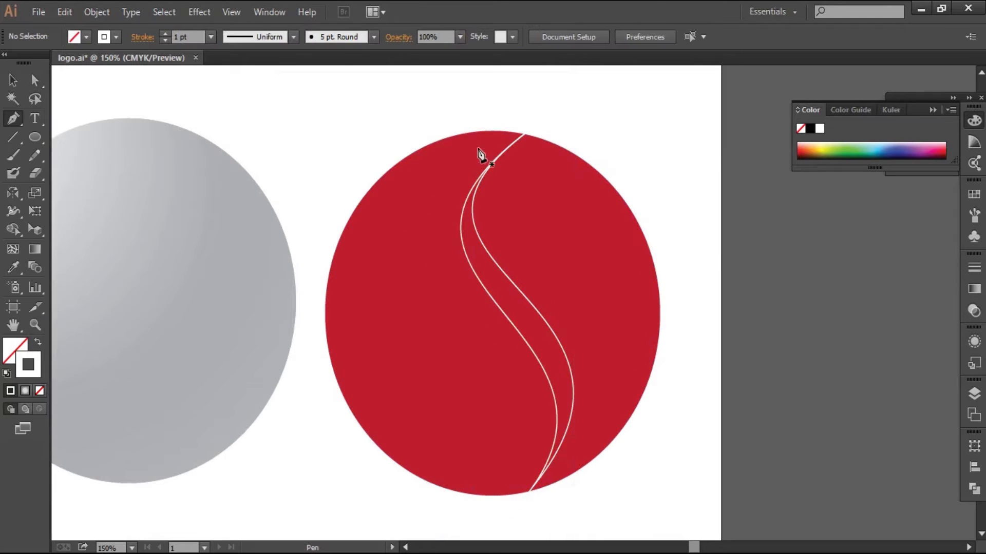
left_click(473, 134)
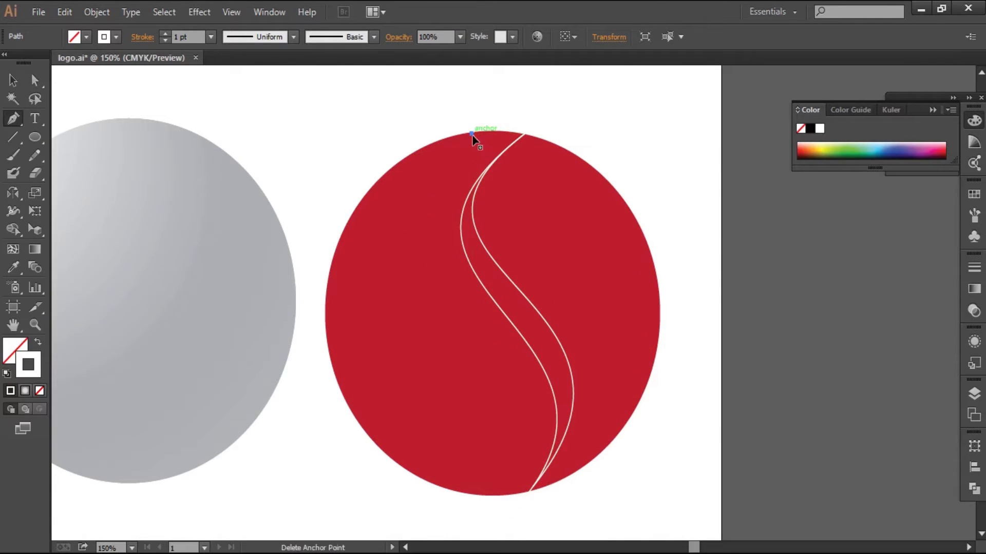
left_click_drag(472, 135, 478, 184)
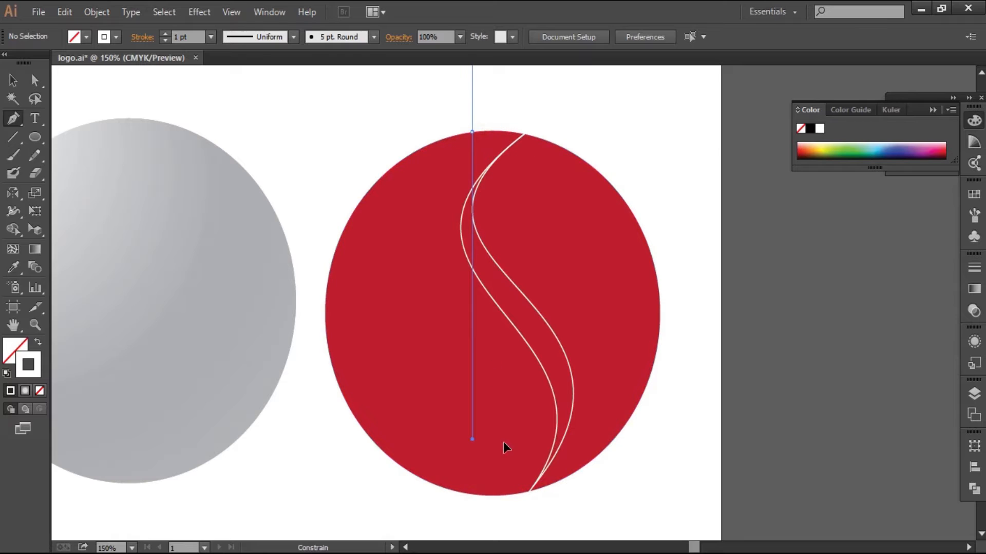
left_click_drag(507, 493, 507, 495)
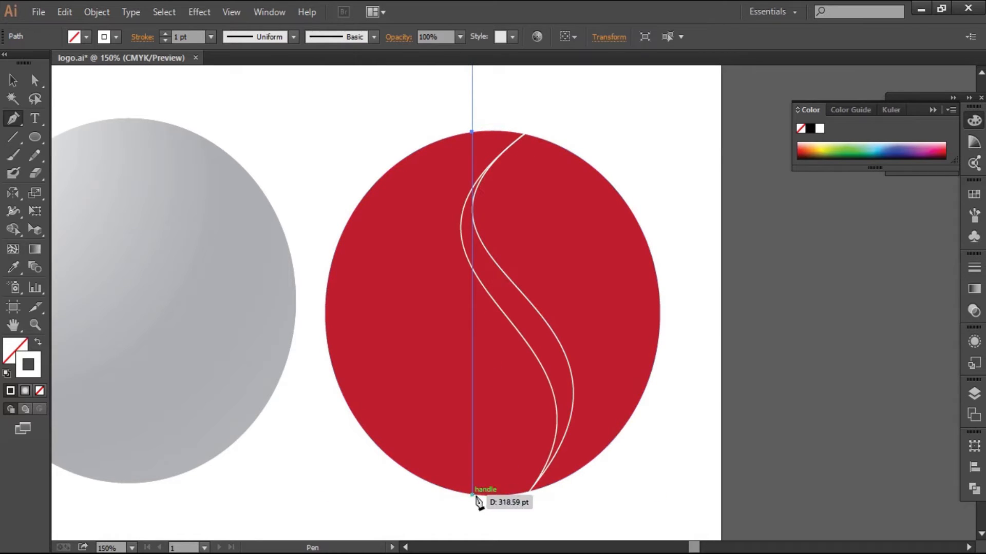
left_click(475, 496)
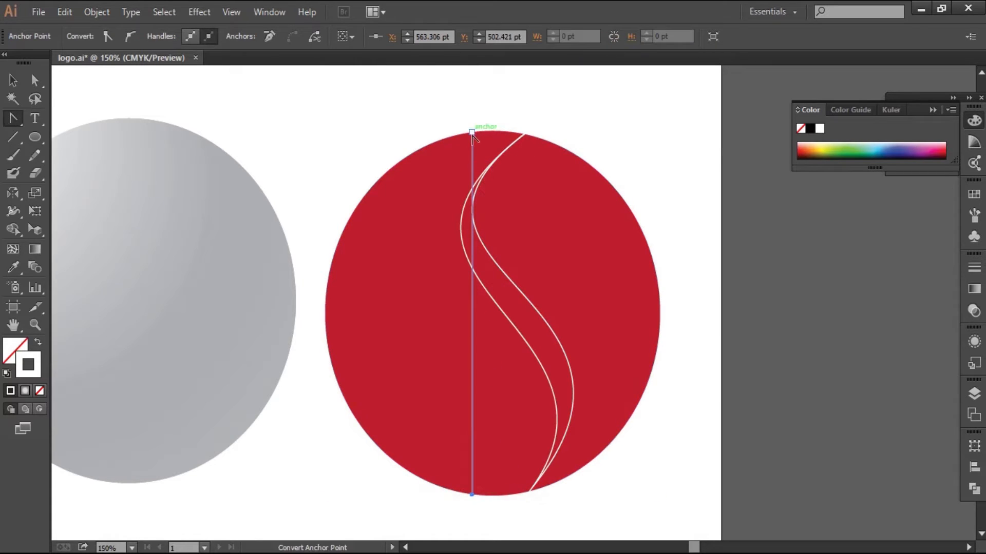
Convert both ends of the vertical line to smooth points with horizontal handles and move the line right to the ellipse's centre.
left_click_drag(472, 134, 434, 138)
left_click_drag(472, 496, 440, 495)
key("v")
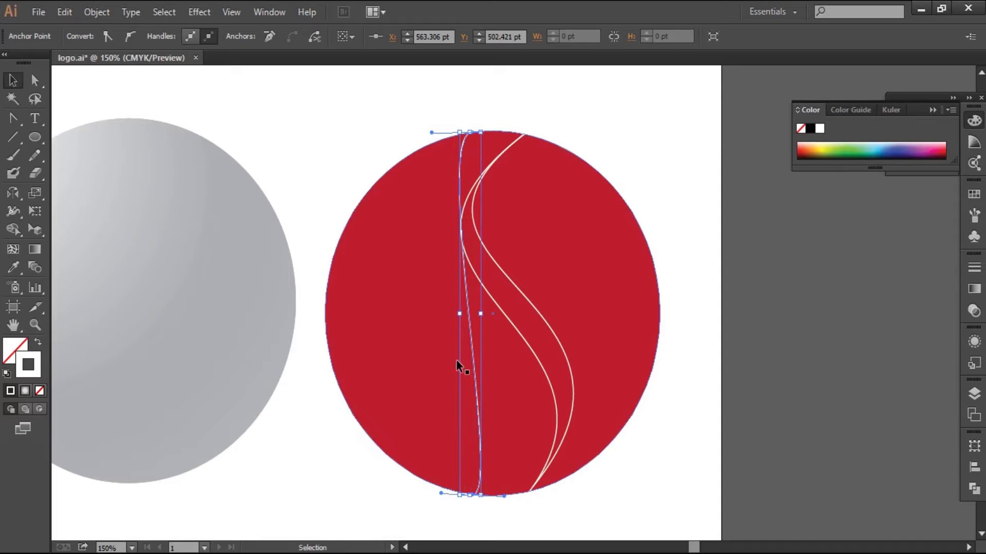
left_click_drag(472, 347, 497, 346)
Lengthen and angle the new line's end handles diagonally so it forms an S curve beside the existing pair.
key("a")
left_click(494, 132)
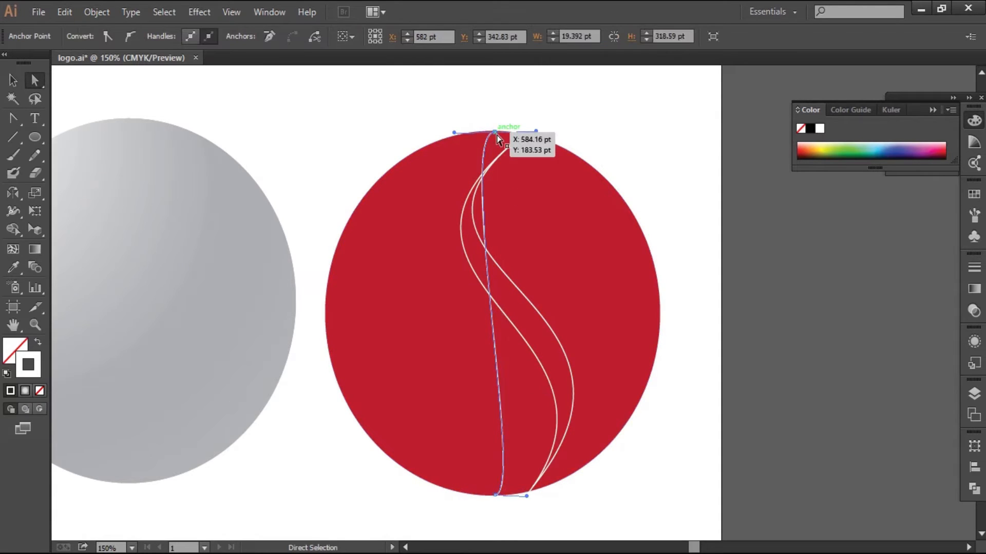
left_click_drag(455, 134, 358, 271)
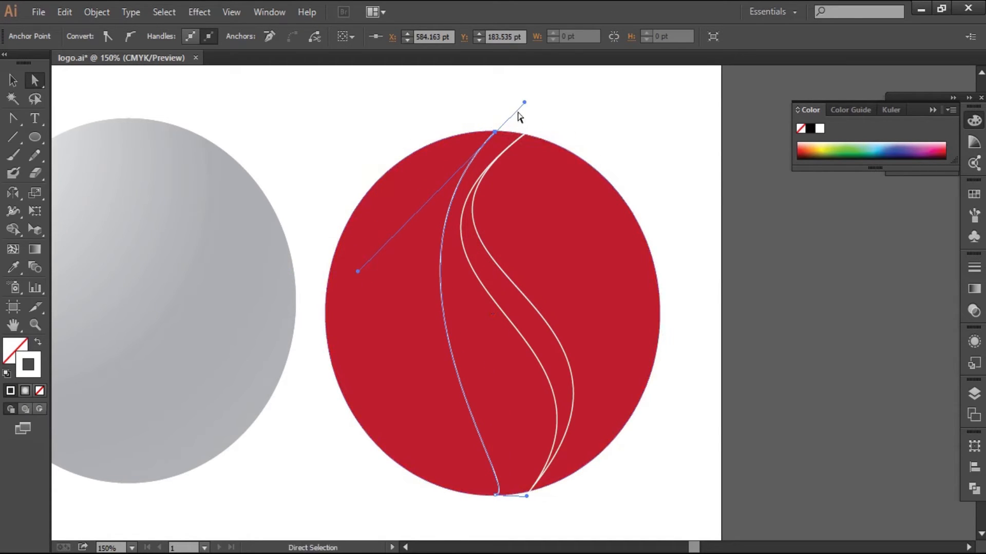
mouse_move(523, 101)
left_mouse_down()
mouse_move(537, 104)
mouse_move(529, 102)
left_mouse_up()
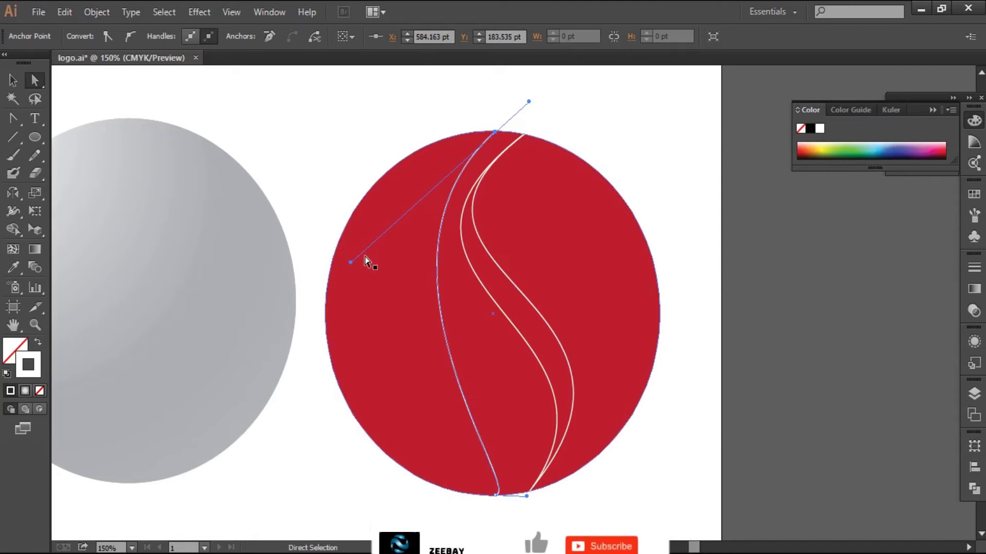
left_click_drag(347, 276, 302, 319)
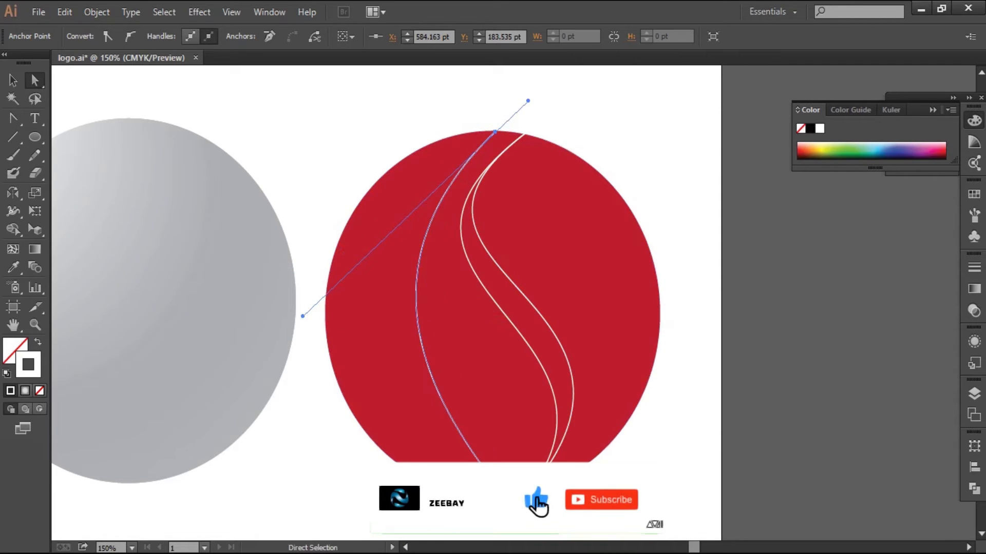
left_click_drag(526, 494, 595, 400)
key("v")
left_click(671, 315)
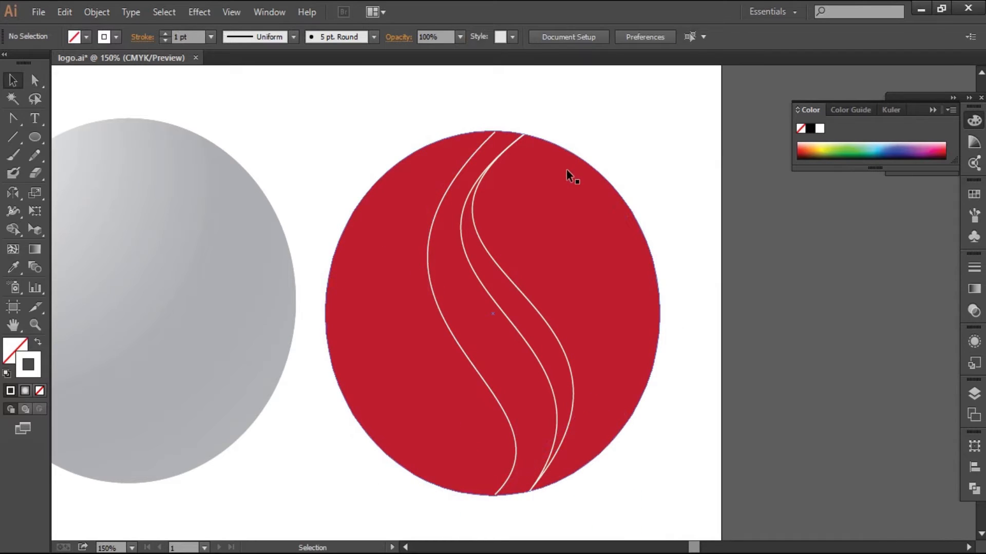
Move the new S curve's top anchor point onto the red ellipse's top edge.
key("z")
left_click(506, 147)
left_click(506, 313)
left_click(506, 313)
left_click(519, 312)
key("a")
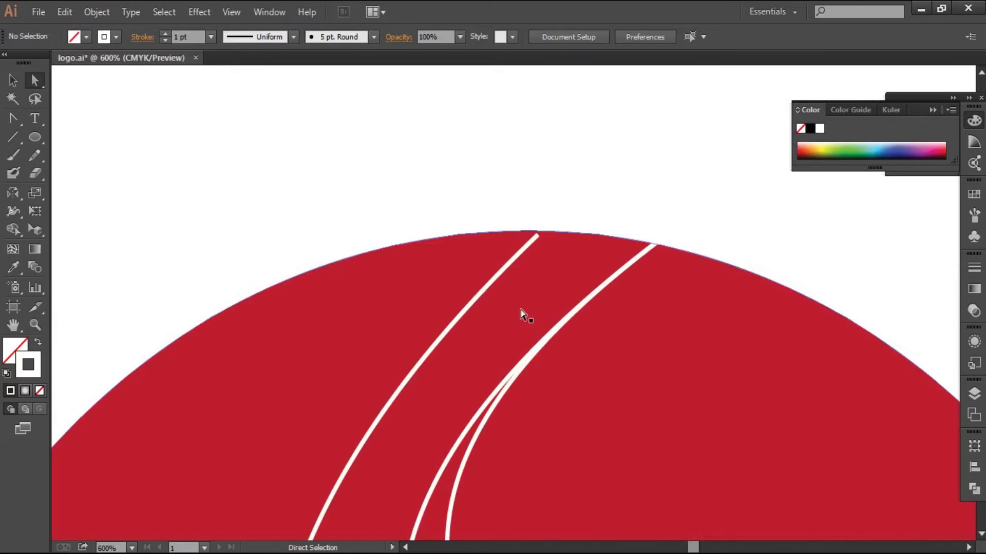
left_click(535, 240)
left_click_drag(534, 245, 547, 231)
Move the new S curve's bottom anchor point onto the red ellipse's bottom edge.
key("z")
left_click(524, 380, "alt")
left_click(511, 445, "alt")
left_click(511, 445, "alt")
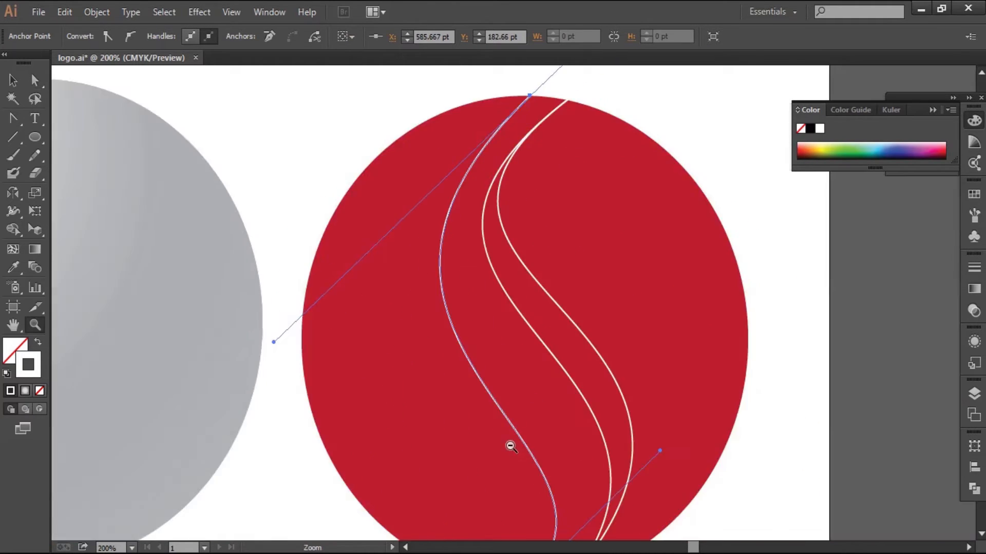
left_click(534, 477, "alt")
left_click(527, 382)
left_click(525, 306)
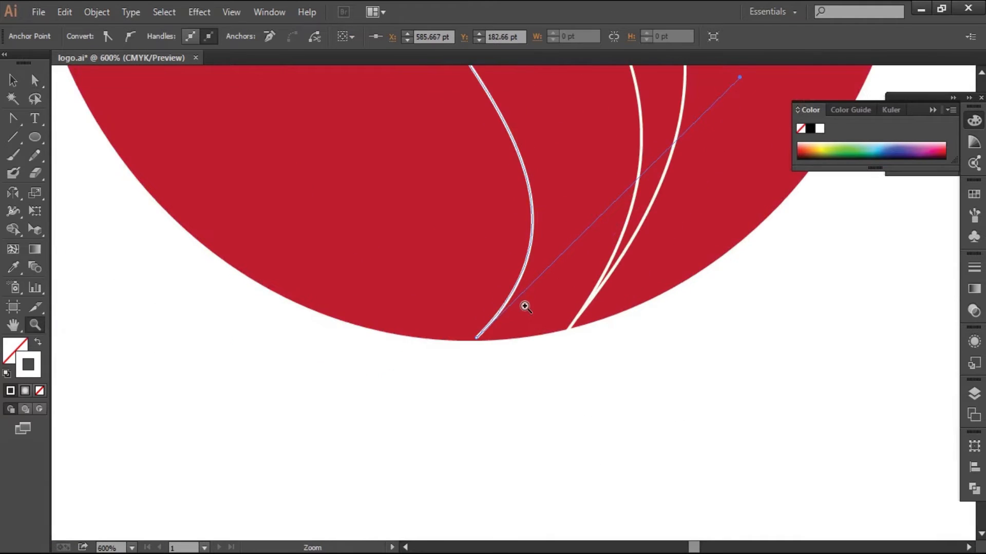
left_click(524, 304)
left_click(522, 306)
key("a")
left_click_drag(420, 390, 414, 397)
Duplicate the new S curve a short distance to its left inside the red ellipse.
key("z")
left_click(508, 288, "alt")
left_click(509, 291, "alt")
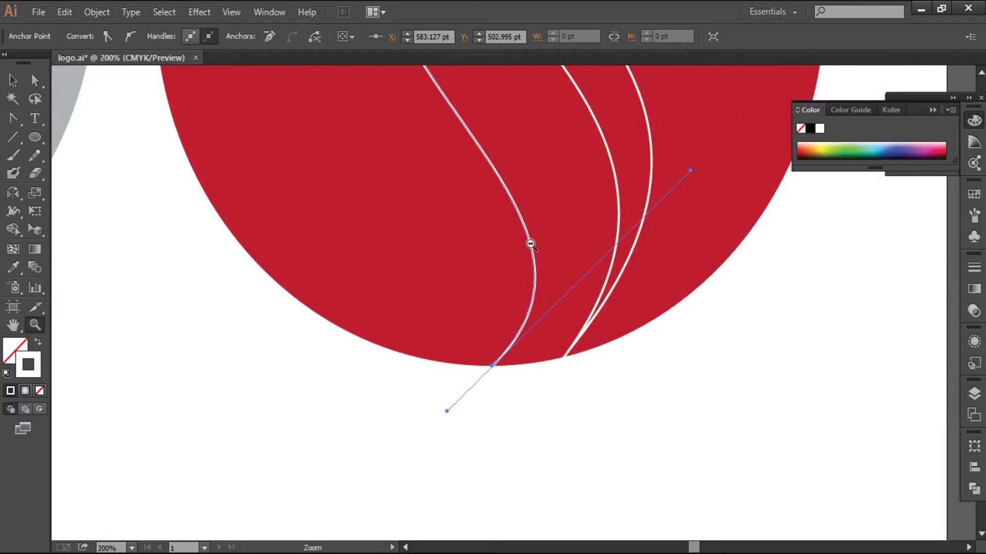
left_click(532, 245, "alt")
left_click(522, 198, "alt")
key("v")
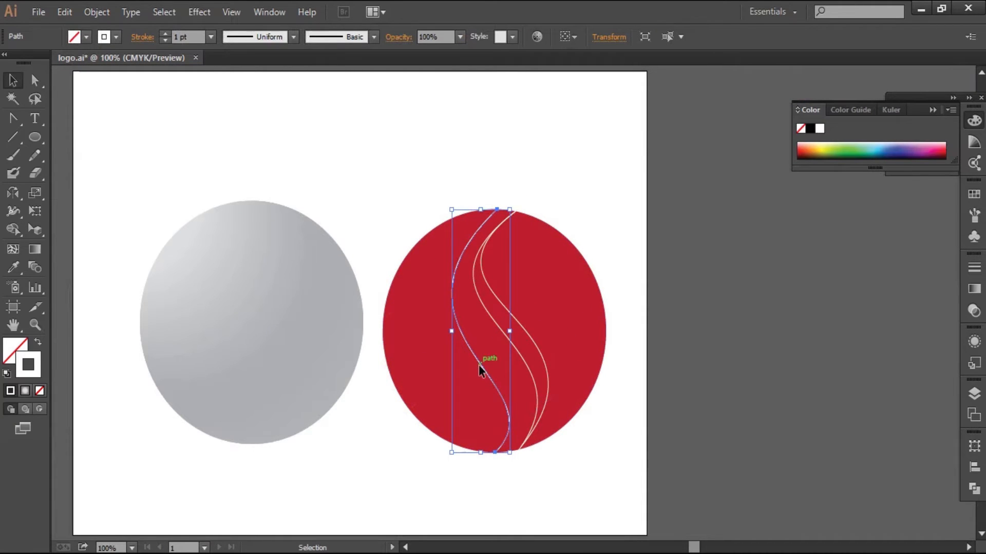
left_click_drag(479, 365, 455, 367)
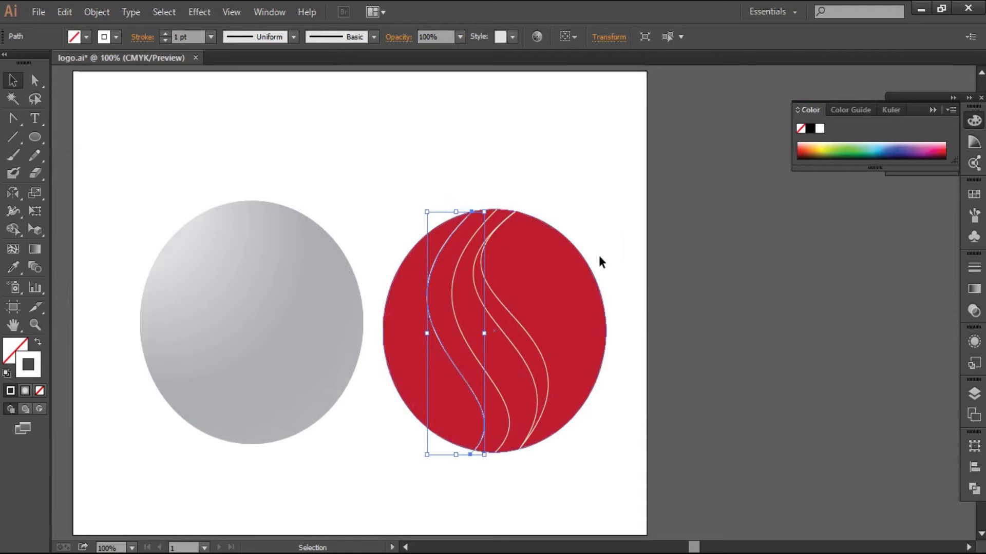
left_click(620, 255)
Adjust the duplicated S curve's top anchor point to sit on the red ellipse's edge.
key("z")
left_click(463, 255)
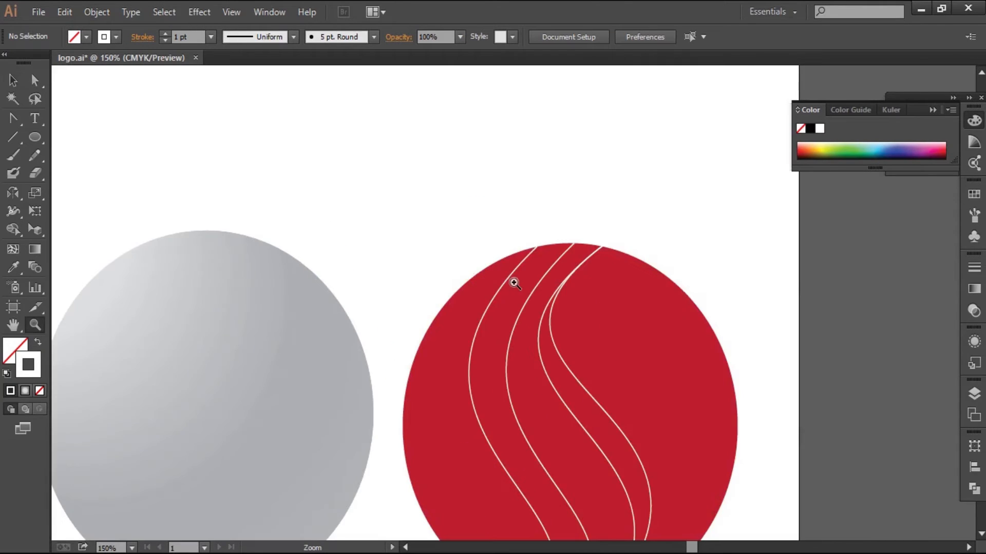
left_click(513, 280)
left_click(561, 312)
left_click(523, 291)
key("a")
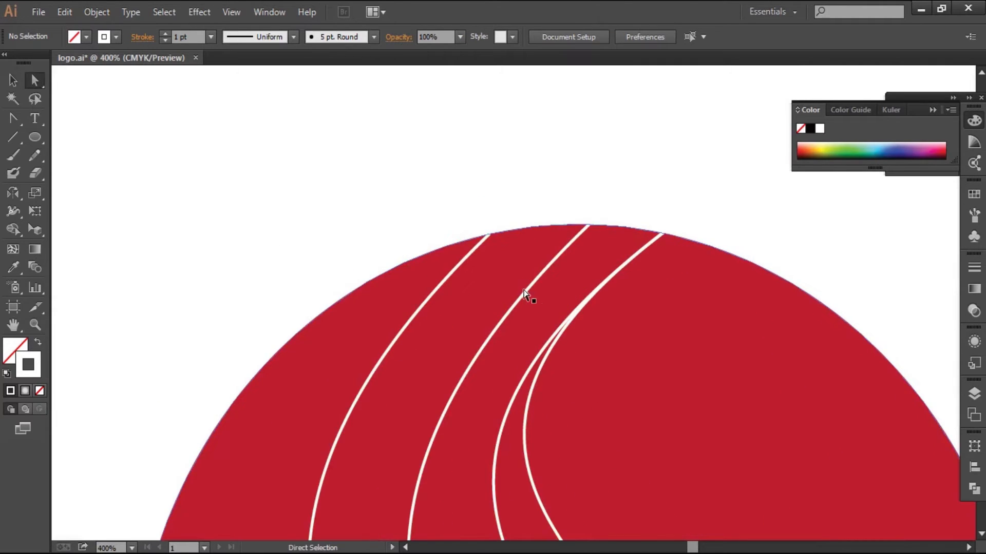
left_click(491, 234)
mouse_move(496, 234)
left_mouse_down()
mouse_move(578, 234)
mouse_move(491, 237)
left_mouse_up()
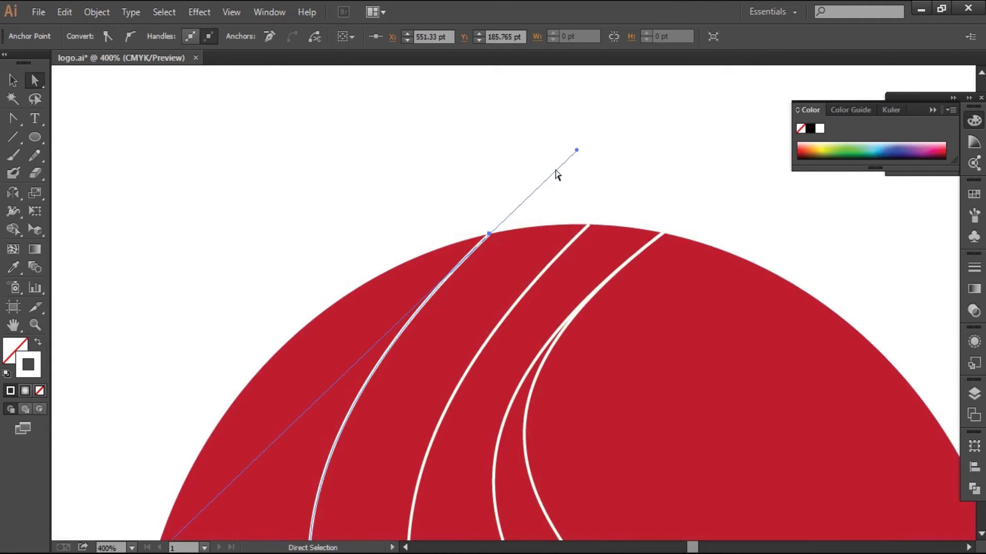
Bring the leftmost S curve's top and bottom ends to the neighbouring curve's ends and bulge its middle slightly outward.
key("z")
left_click(497, 422, "alt")
left_click(497, 422, "alt")
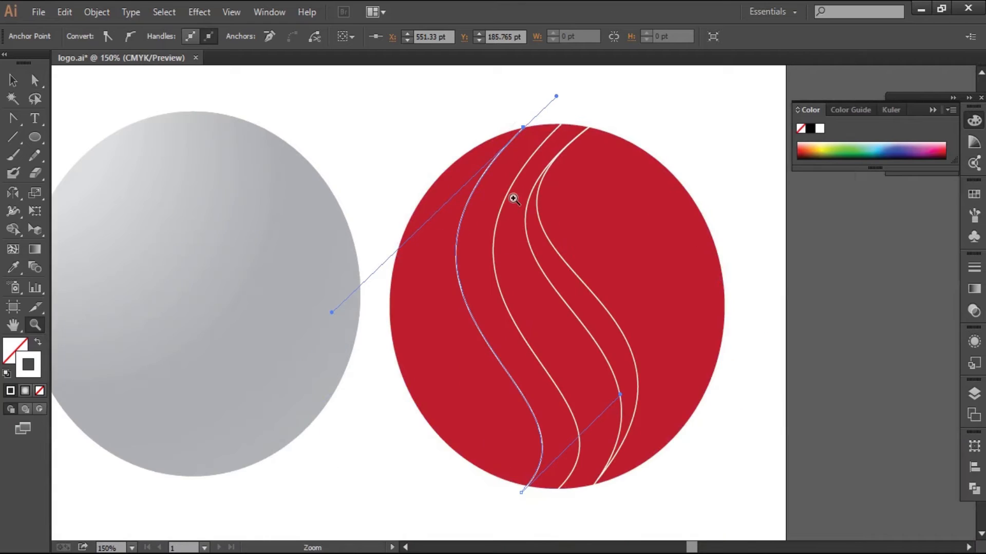
key("a")
left_click_drag(530, 128, 552, 133)
left_click_drag(498, 337, 484, 338)
left_click_drag(521, 493, 558, 489)
key("z")
left_click(502, 290, "alt")
key("v")
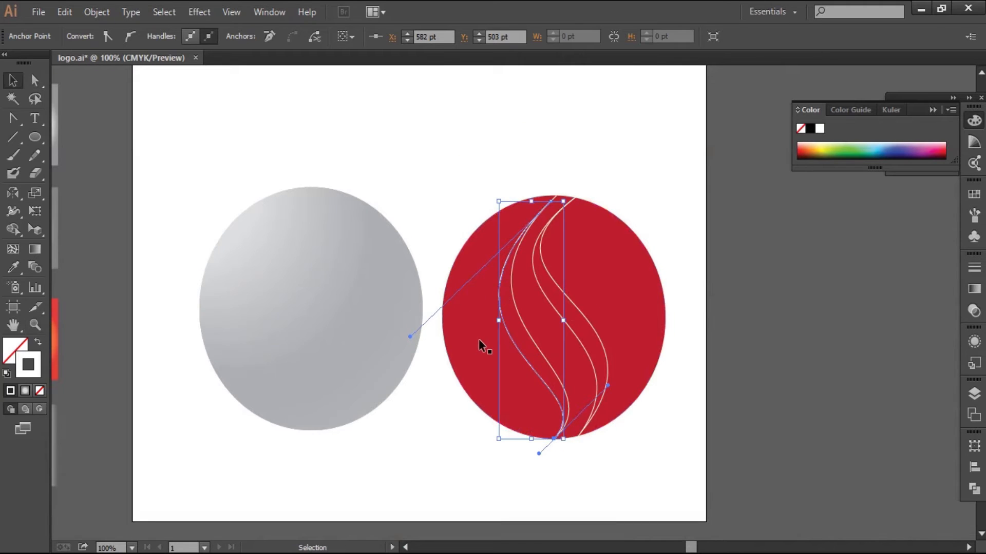
left_click(705, 319)
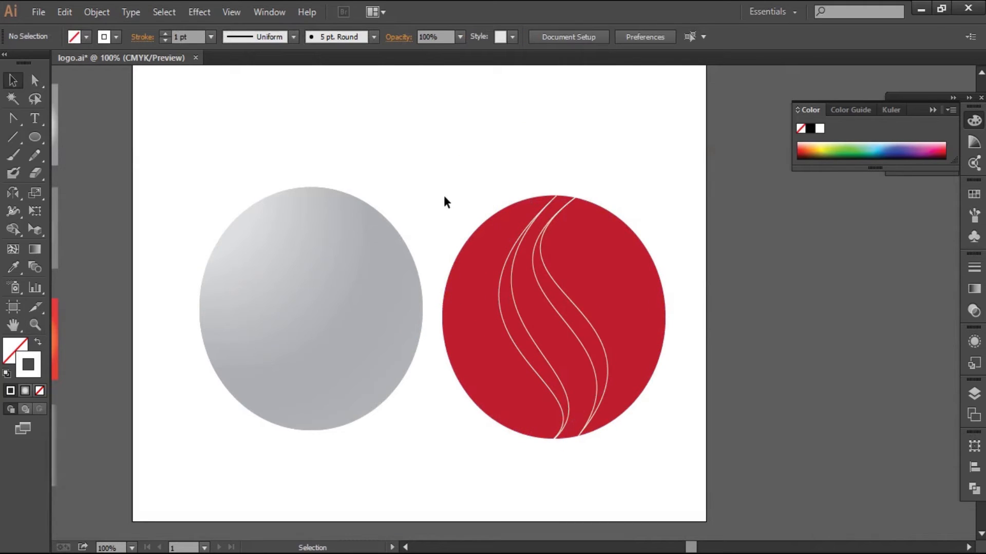
Select the red ellipse with all its S curves and divide it along the curves with the Shape Builder.
left_click(472, 233)
left_click(512, 291, "shift")
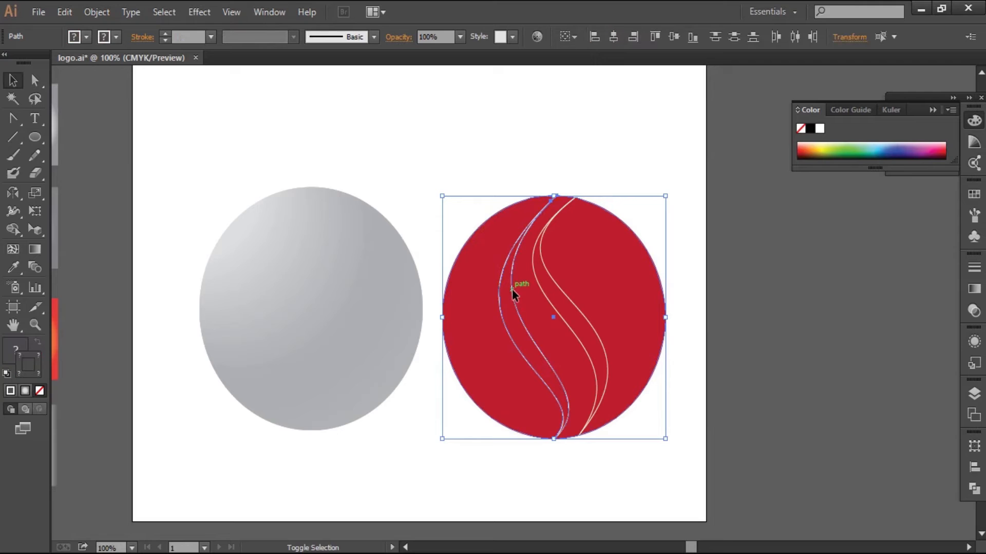
left_click(559, 287, "shift")
key("shift+m")
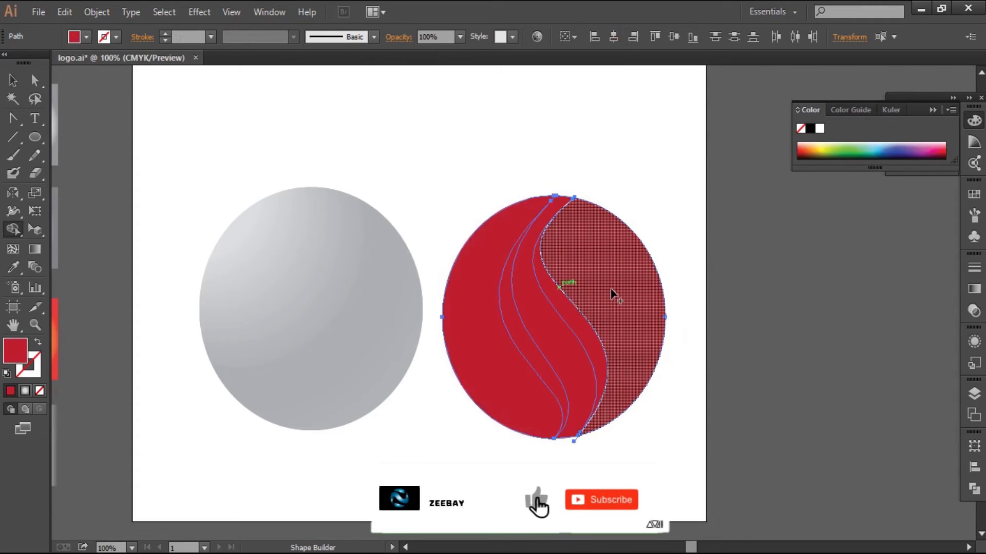
left_click(562, 299)
key("v")
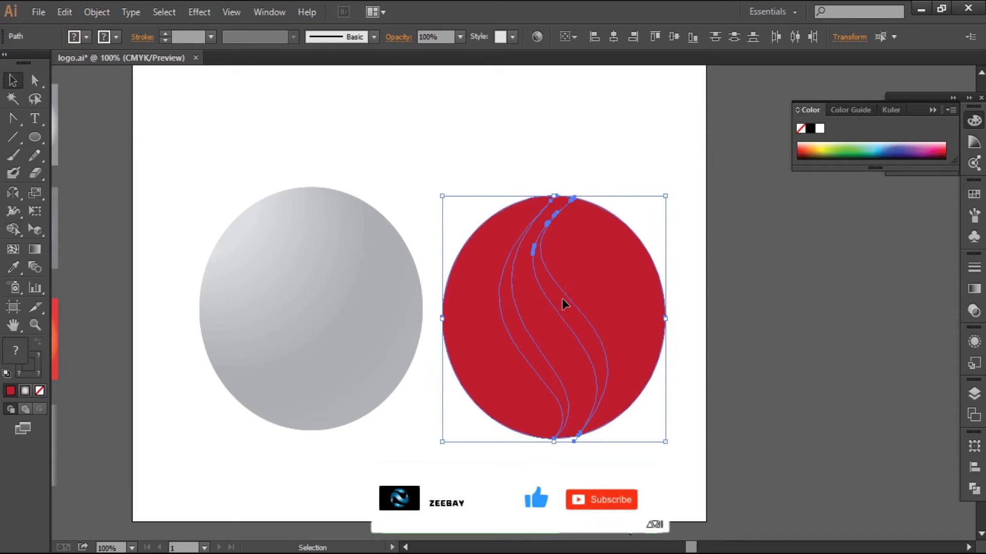
left_click(701, 279)
Test the split by shifting the left red piece, undo that, and move the right red piece away from the ellipse.
left_click_drag(449, 282, 436, 282)
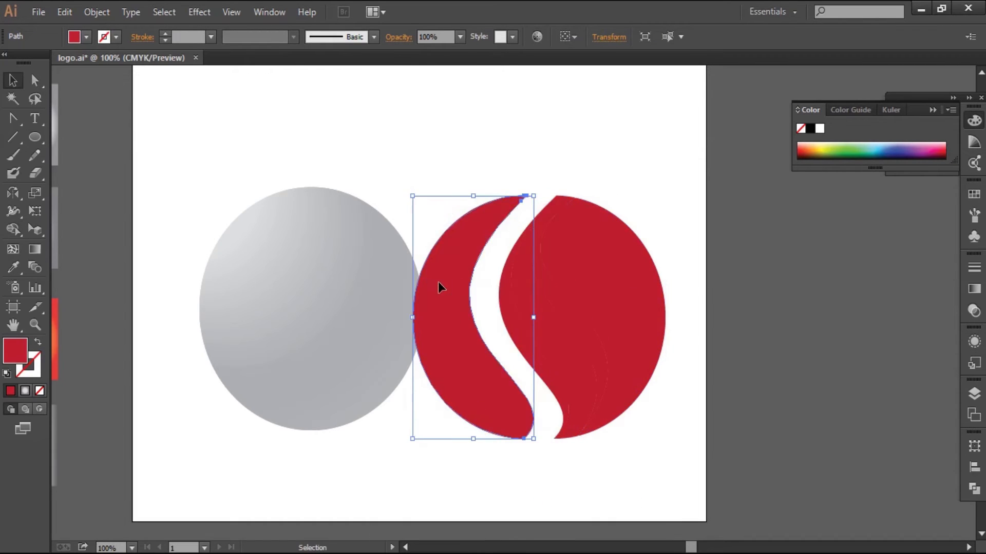
key("ctrl+z")
left_click_drag(612, 258, 651, 260)
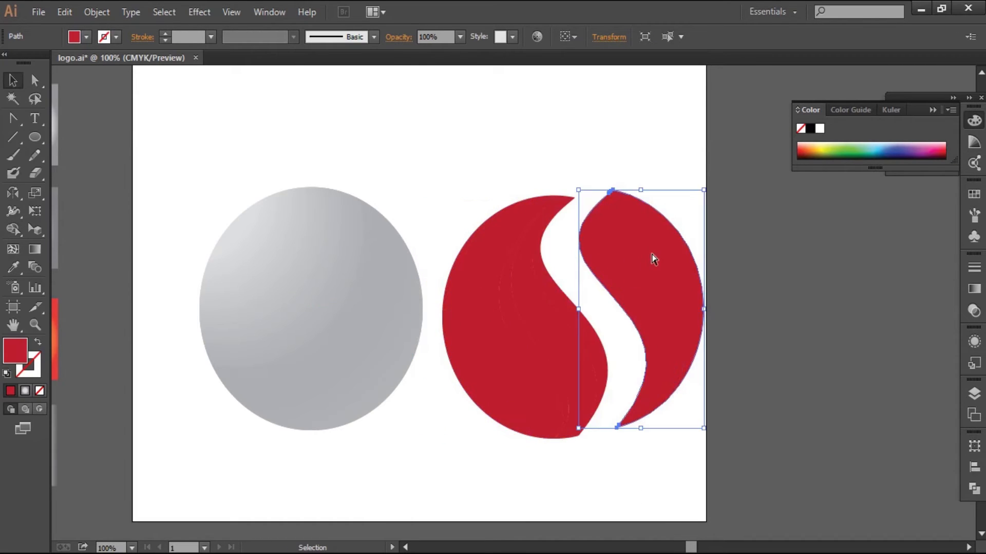
Undo the right red piece's move and shift the whole divided red ellipse slightly up and to the right.
key("ctrl+z")
left_click(491, 163)
left_click_drag(583, 280, 707, 482)
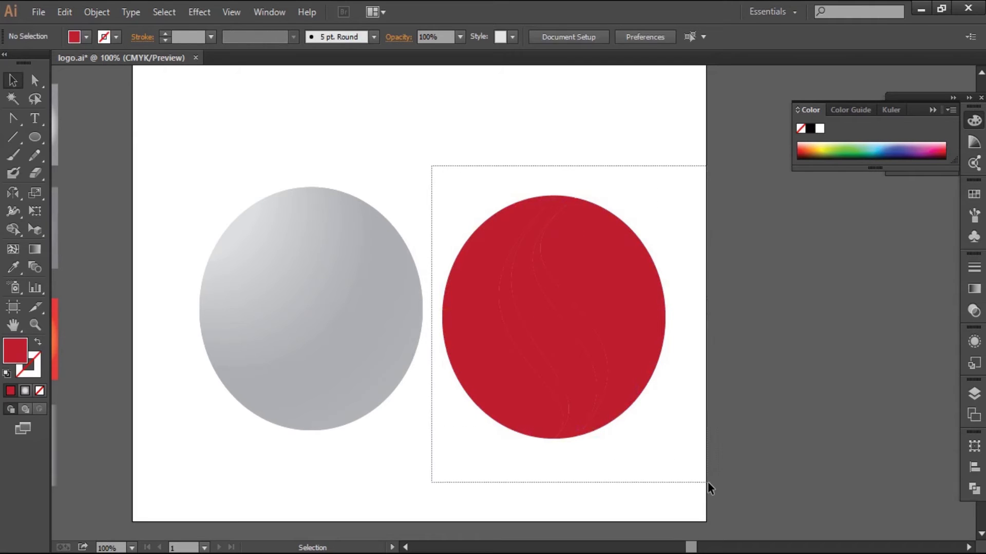
left_click_drag(609, 286, 629, 276)
left_click(688, 277)
Delete the outer left and right pieces of the red ellipse, keeping only the S-shaped bands.
left_click(478, 295)
key("Delete")
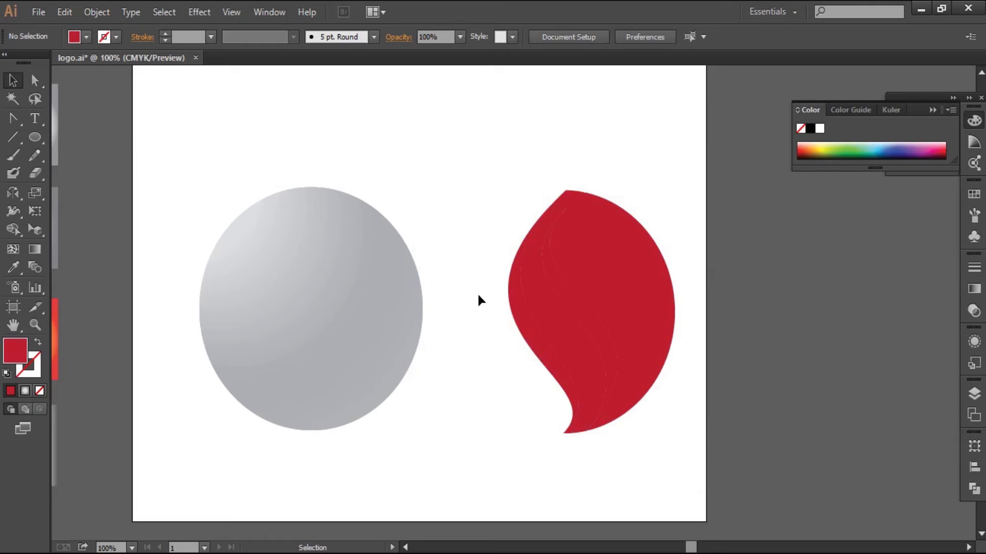
left_click(612, 272)
key("Delete")
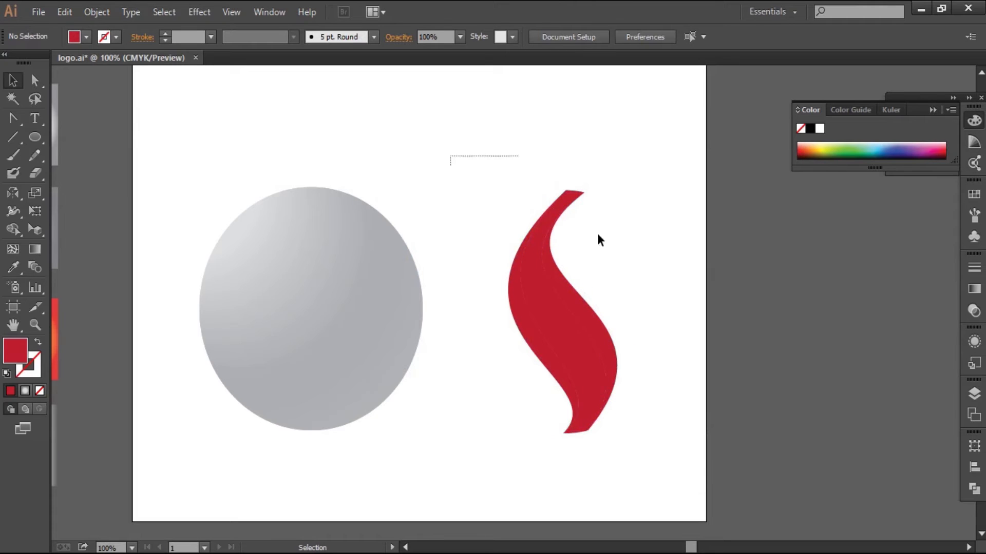
Move all the remaining red S bands onto the middle of the grey gradient ellipse.
left_click_drag(598, 237, 663, 495)
left_click_drag(571, 323, 315, 322)
scroll(683, 523, "left", 5)
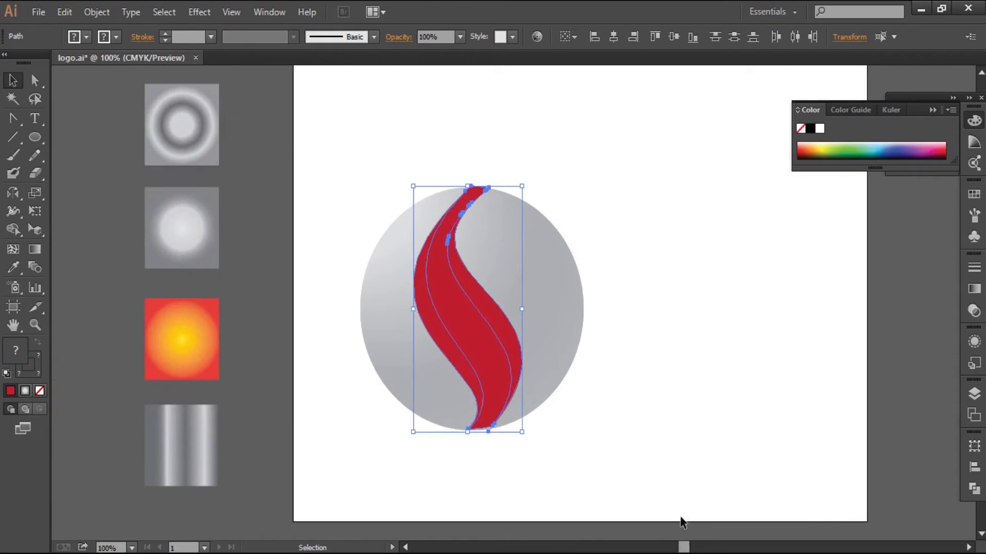
left_click(676, 398)
Fill the middle S band with the sample square's yellow-to-red gradient and enlarge it diagonally for a light orange top and redder bottom.
left_click(471, 325)
key("i")
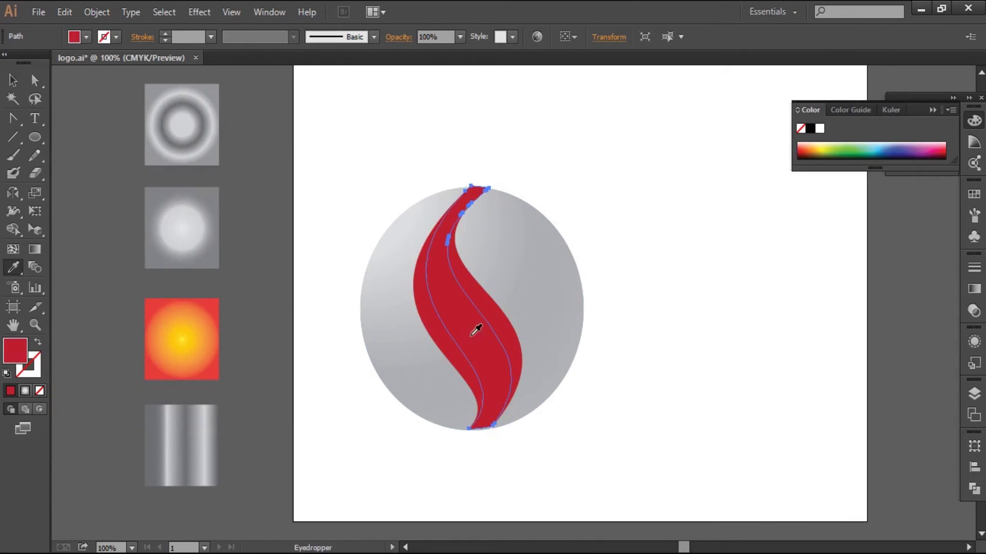
left_click(203, 332)
key("g")
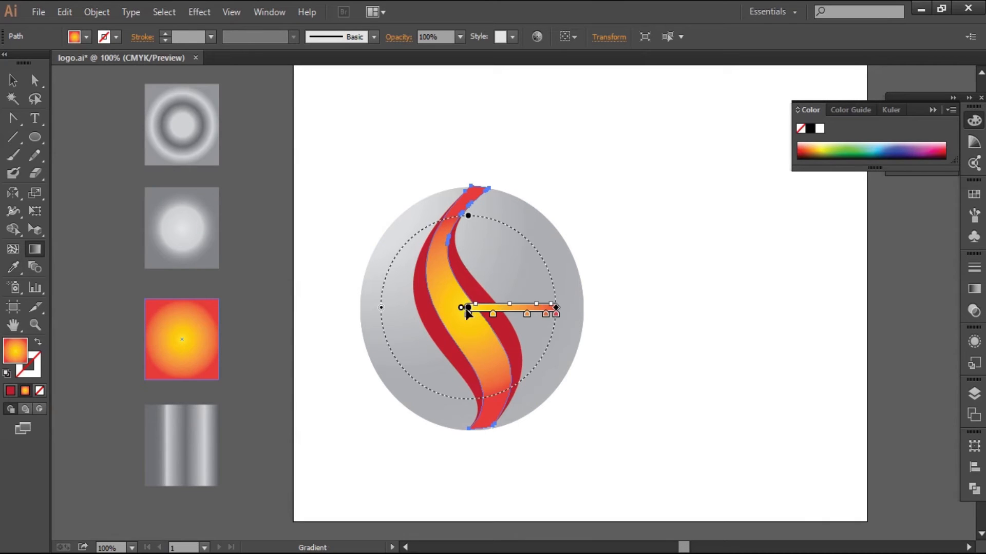
left_click_drag(406, 244, 603, 448)
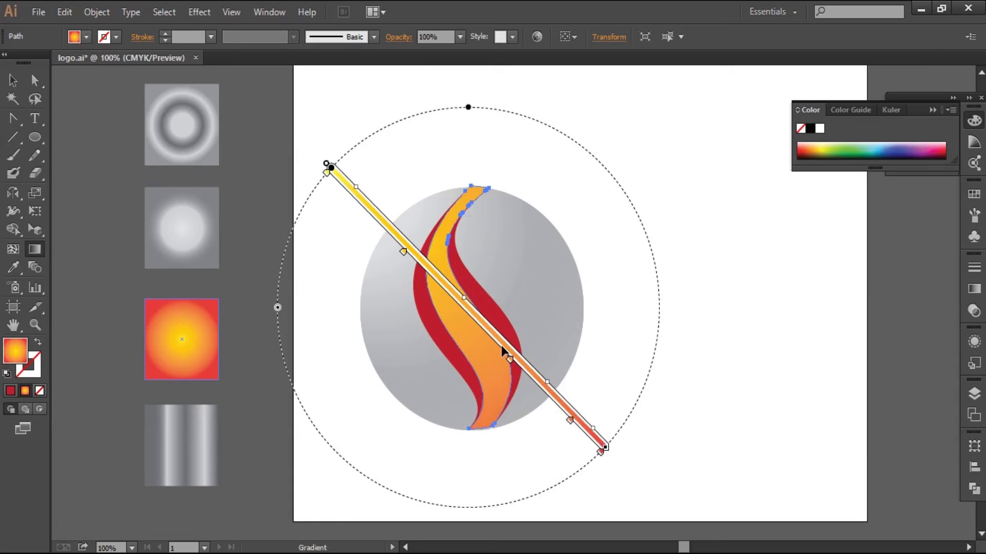
mouse_move(506, 349)
left_mouse_down()
mouse_move(516, 363)
mouse_move(461, 286)
left_mouse_up()
key("v")
left_click(694, 239)
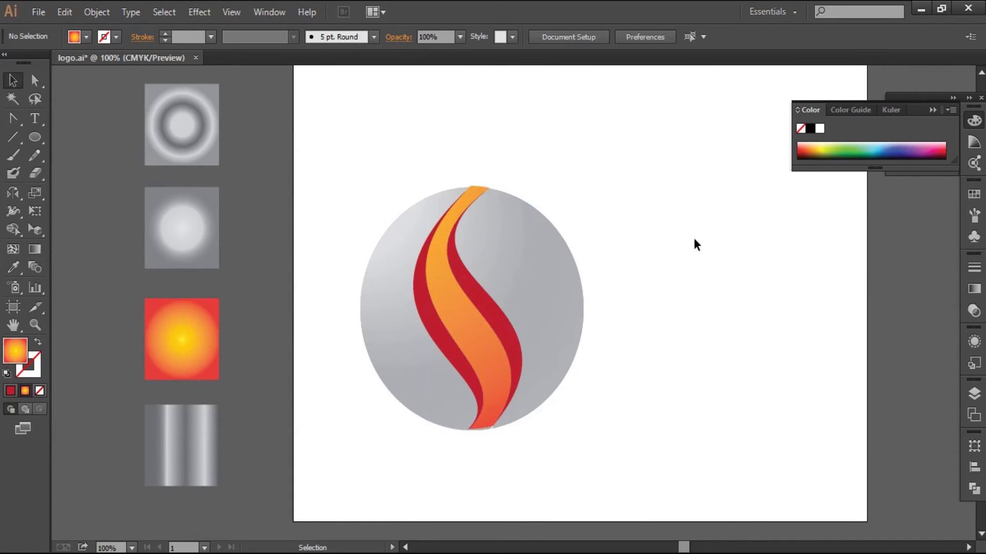
Fill both outer S bands with the striped metallic grey sample gradient and shift the right band's gradient slightly left.
left_click(432, 333)
key("i")
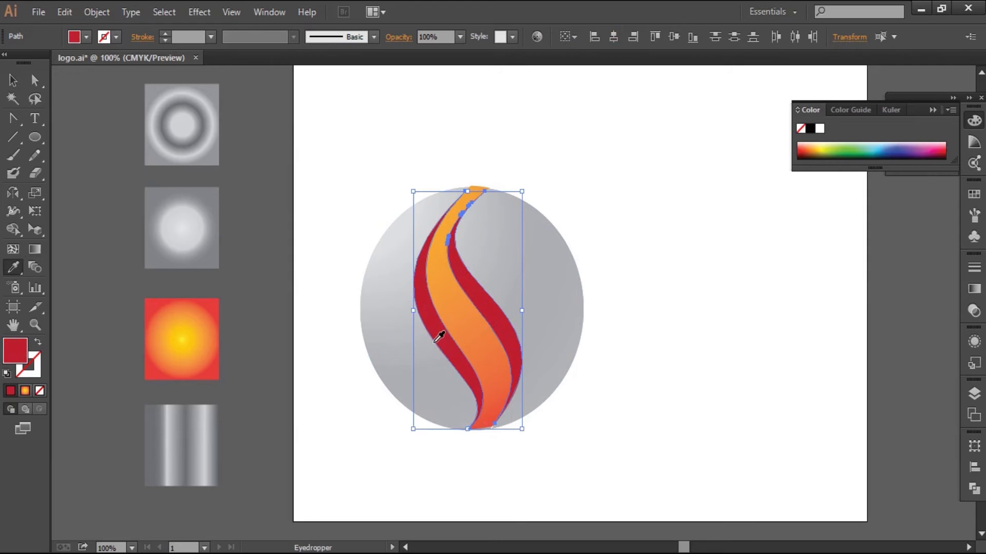
left_click(207, 438)
key("g")
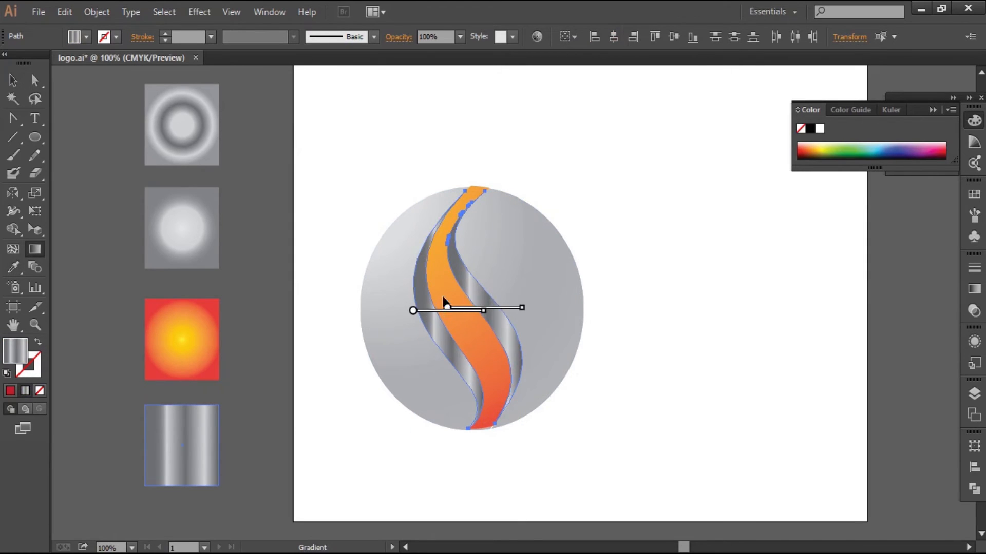
left_click_drag(442, 268, 436, 307)
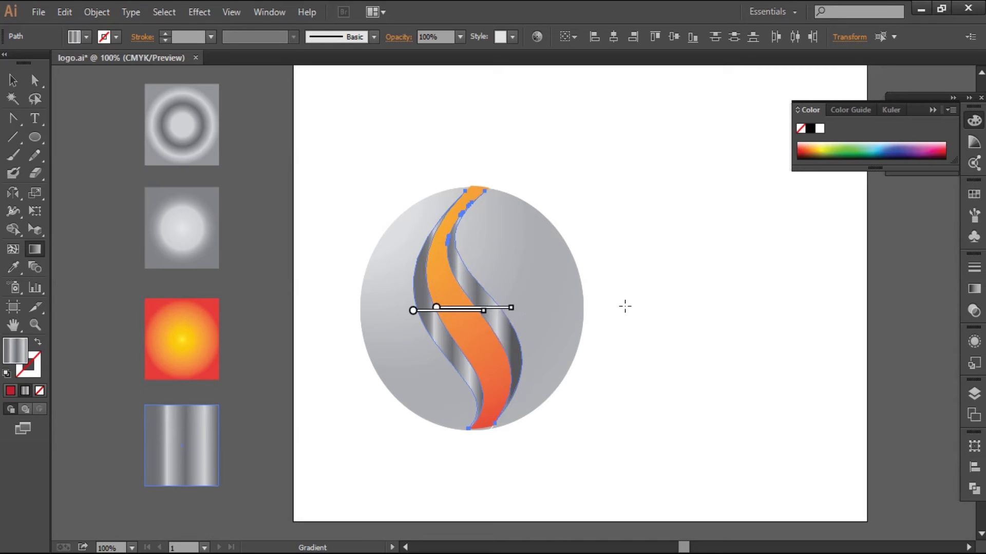
key("v")
left_click(775, 317)
Stretch the right S band's metallic gradient horizontally so it extends past the grey ellipse's right edge.
left_click(507, 324)
key("g")
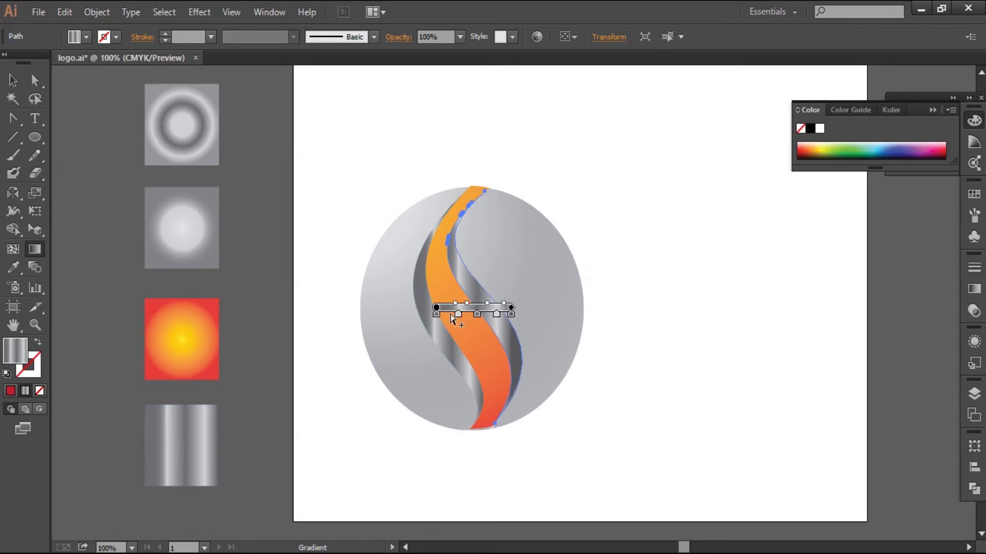
mouse_move(436, 308)
left_mouse_down()
mouse_move(407, 105)
mouse_move(429, 123)
mouse_move(429, 308)
left_mouse_up()
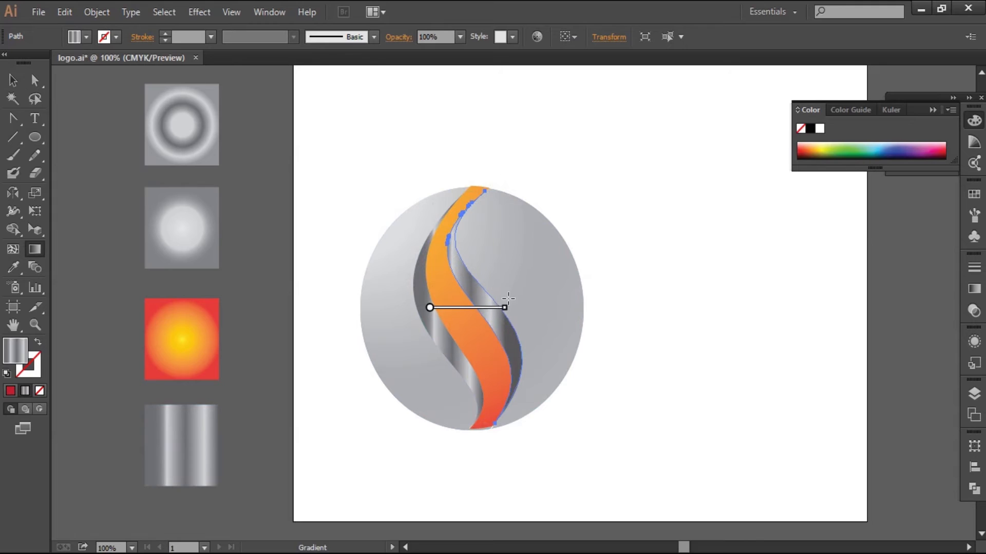
left_click_drag(505, 308, 523, 307)
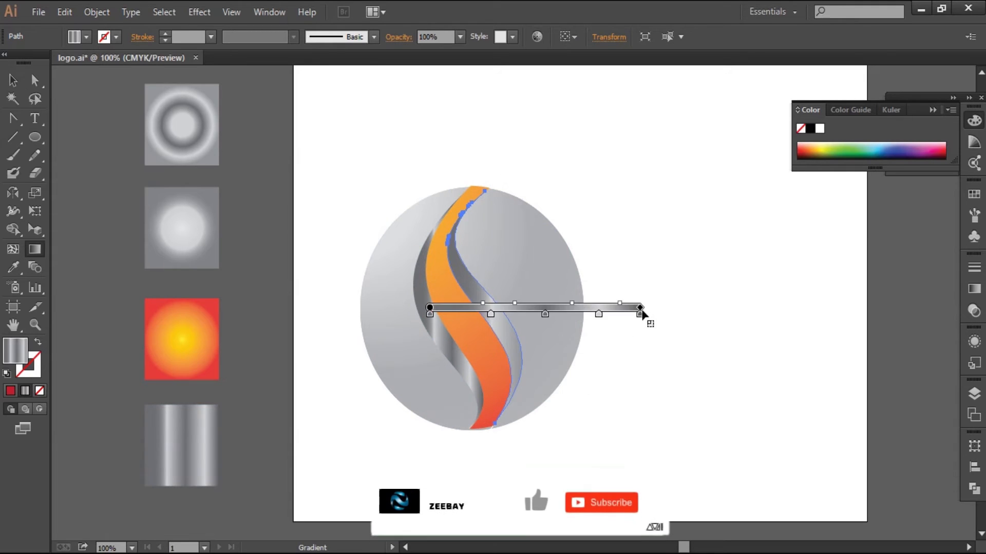
left_click_drag(640, 308, 674, 307)
key("v")
left_click(608, 403)
Widen the left S band's metallic gradient, moving its start out to the grey ellipse's left edge.
left_click(439, 333)
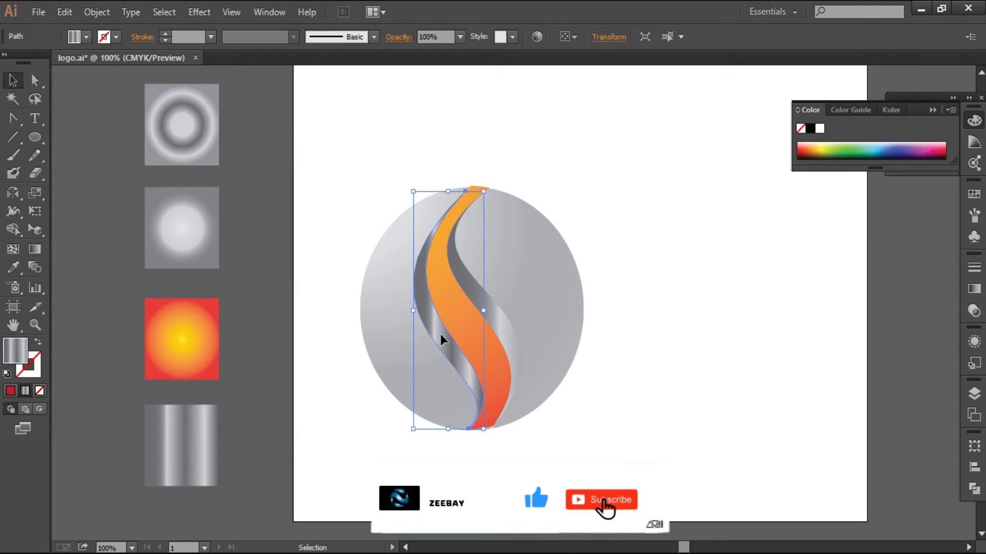
key("g")
mouse_move(414, 316)
left_mouse_down()
mouse_move(331, 313)
mouse_move(357, 312)
left_mouse_up()
mouse_move(472, 311)
left_mouse_down()
mouse_move(579, 311)
mouse_move(529, 311)
left_mouse_up()
key("v")
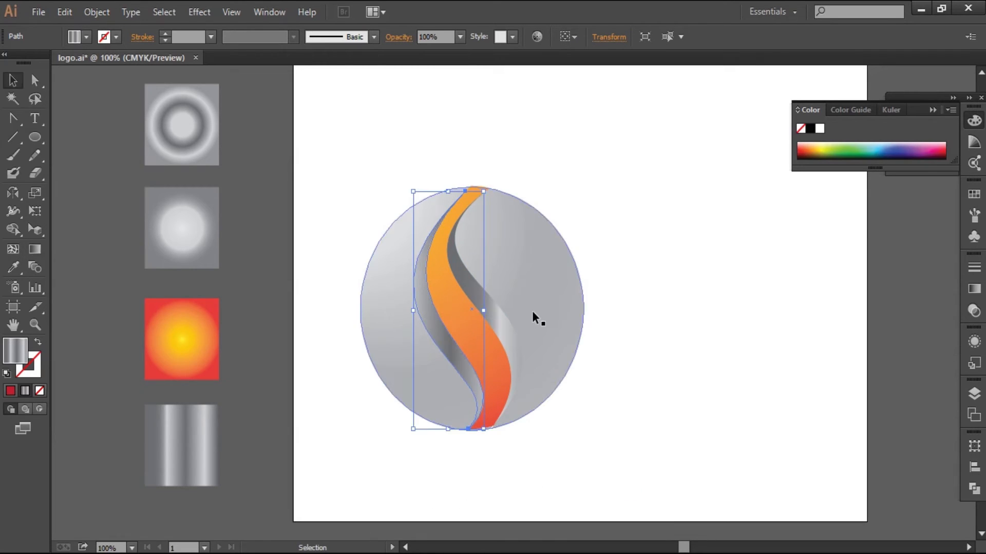
left_click(698, 305)
left_click(457, 291)
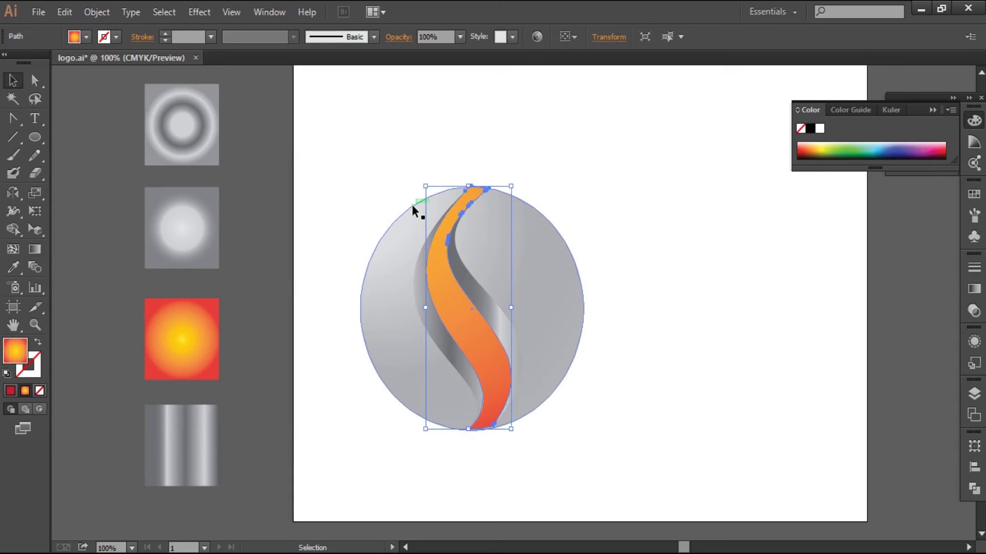
left_click(338, 261)
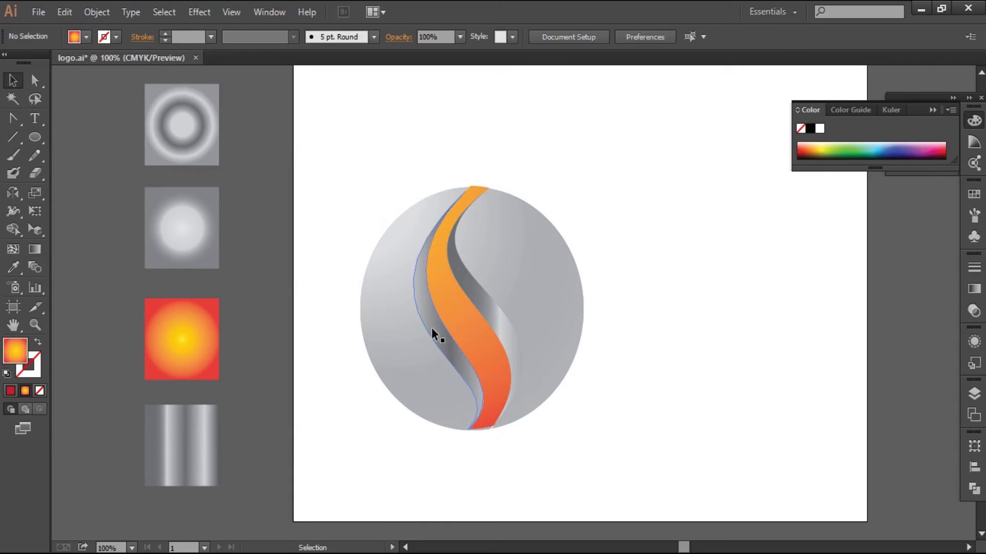
Shorten and reposition the left S band's metallic gradient for a dark upper part and a bright highlight in the lower part.
left_click(432, 329)
key("g")
left_click_drag(358, 310, 418, 309)
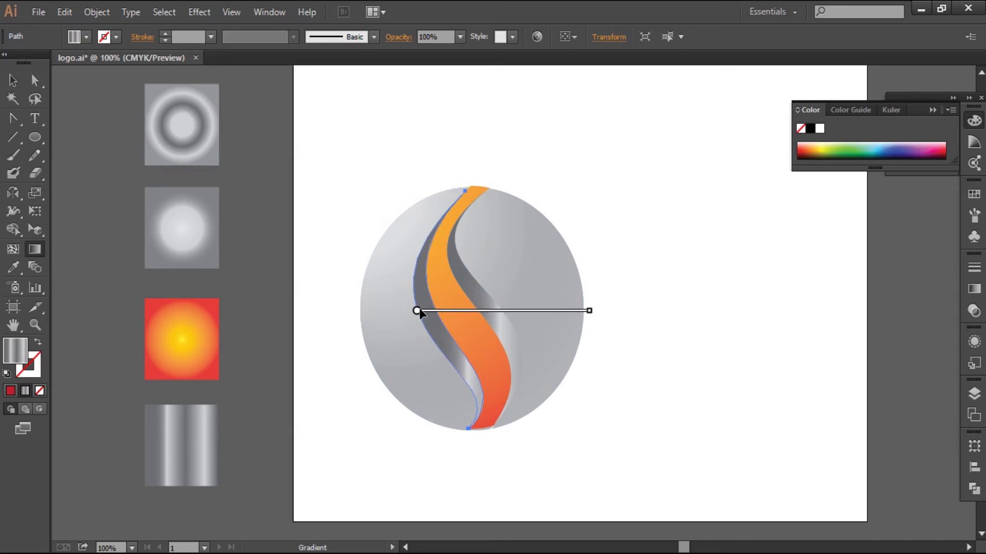
left_click_drag(590, 312, 524, 312)
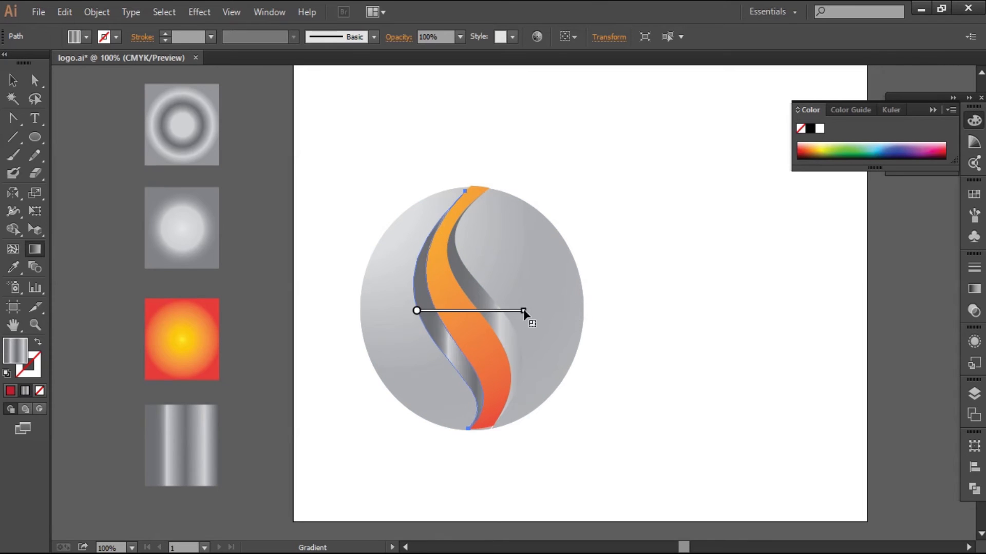
left_click_drag(467, 289, 440, 184)
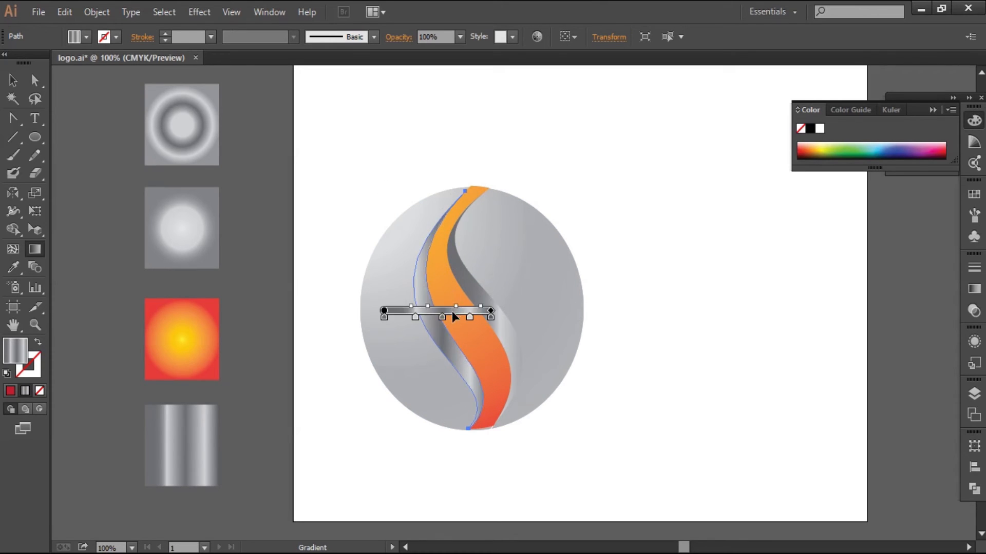
left_click_drag(452, 311, 483, 448)
key("v")
left_click(716, 276)
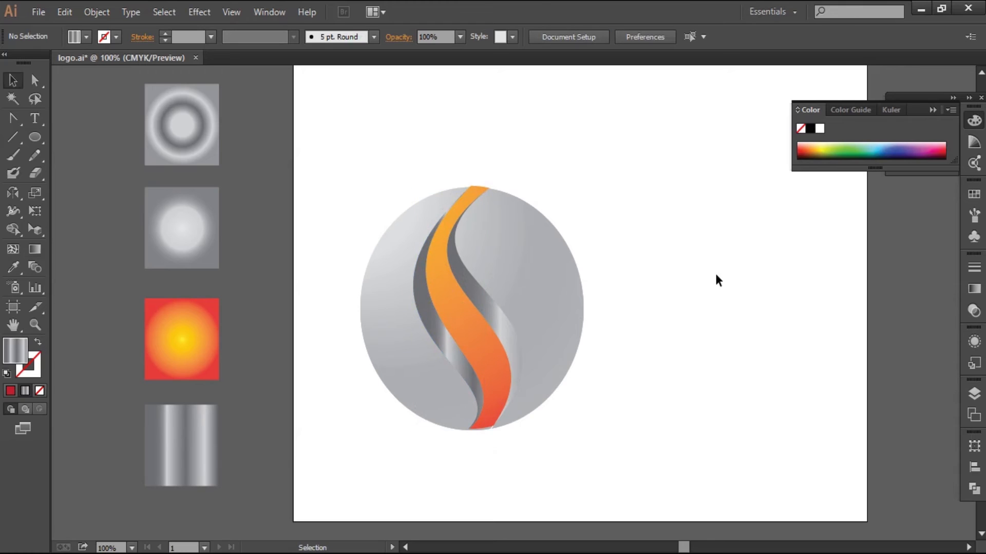
Give the orange S band a 4 pt stroke coloured with the white-to-black gradient swatch.
left_click(445, 232)
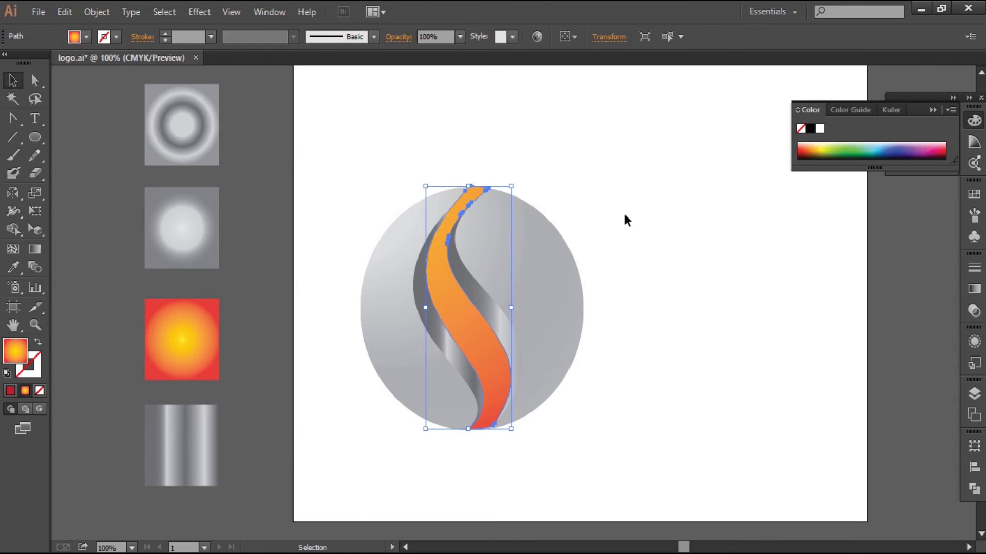
left_click(211, 37)
left_click(235, 119)
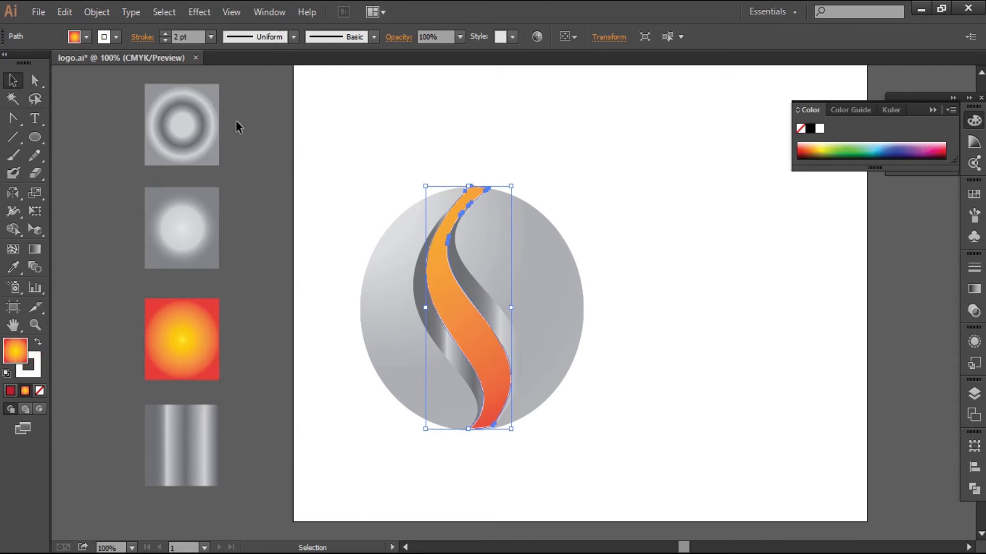
left_click(211, 37)
left_click(232, 148)
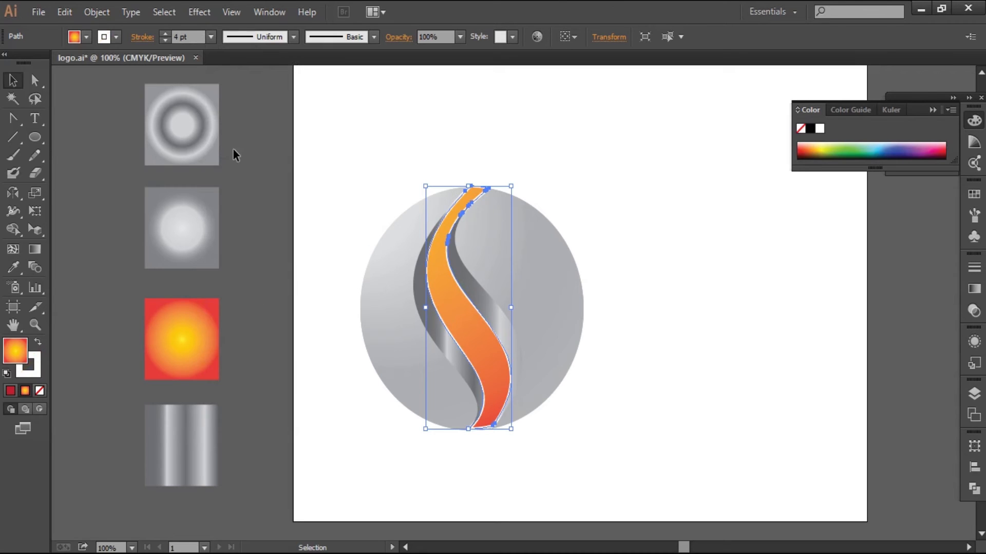
left_click(116, 36)
left_click(15, 100)
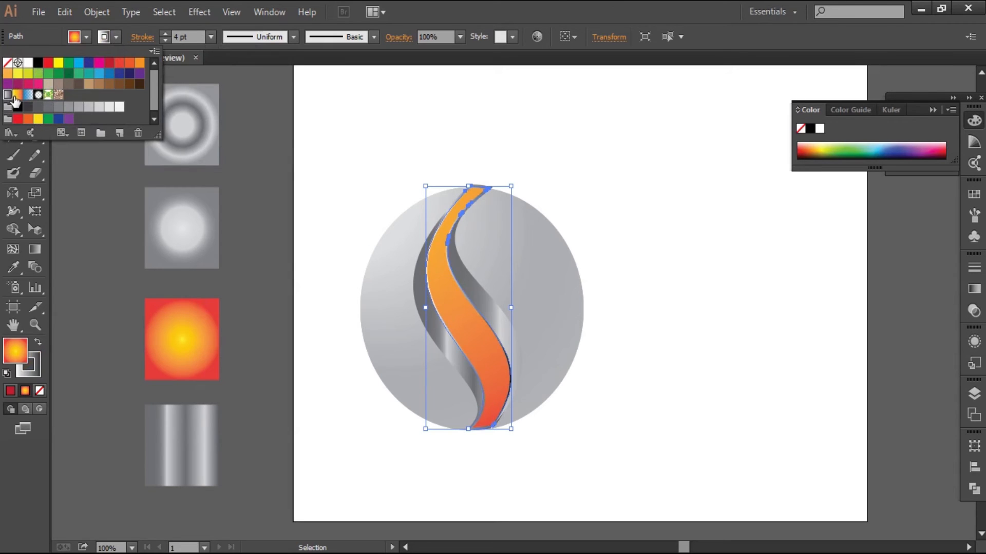
left_click(114, 43)
left_click(373, 158)
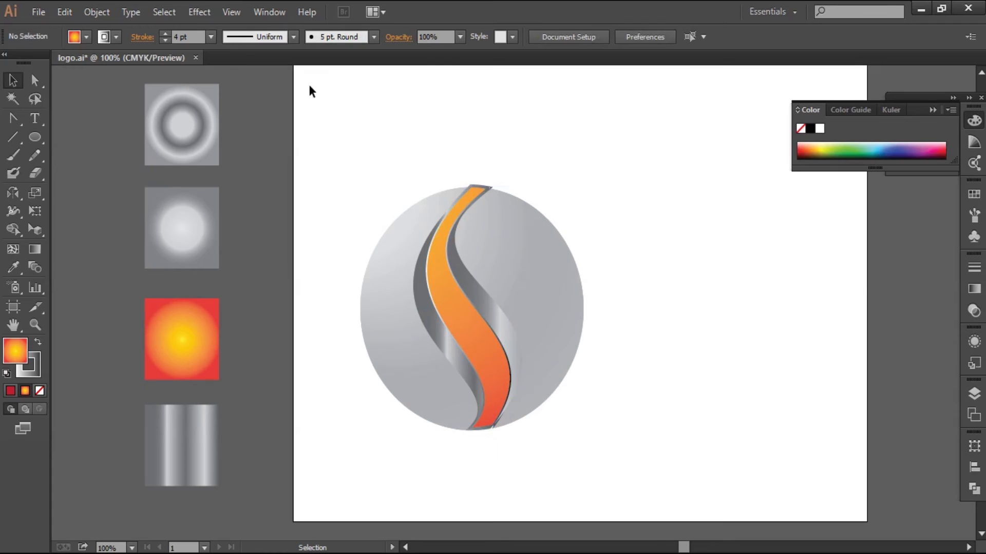
Set the orange S band's stroke weight to 2 pt.
left_click(211, 37)
left_click(238, 119)
left_click(442, 242)
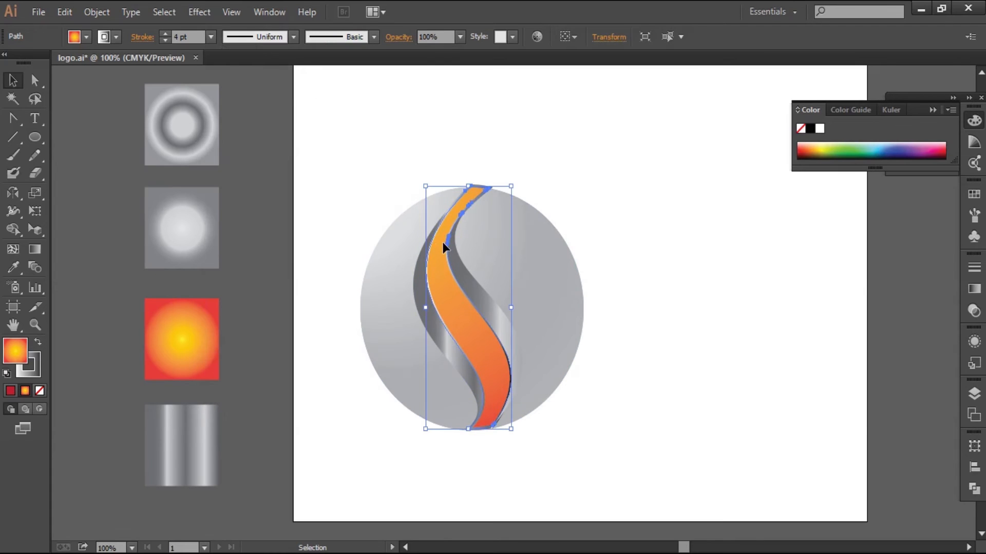
left_click(211, 37)
left_click(237, 118)
left_click(430, 135)
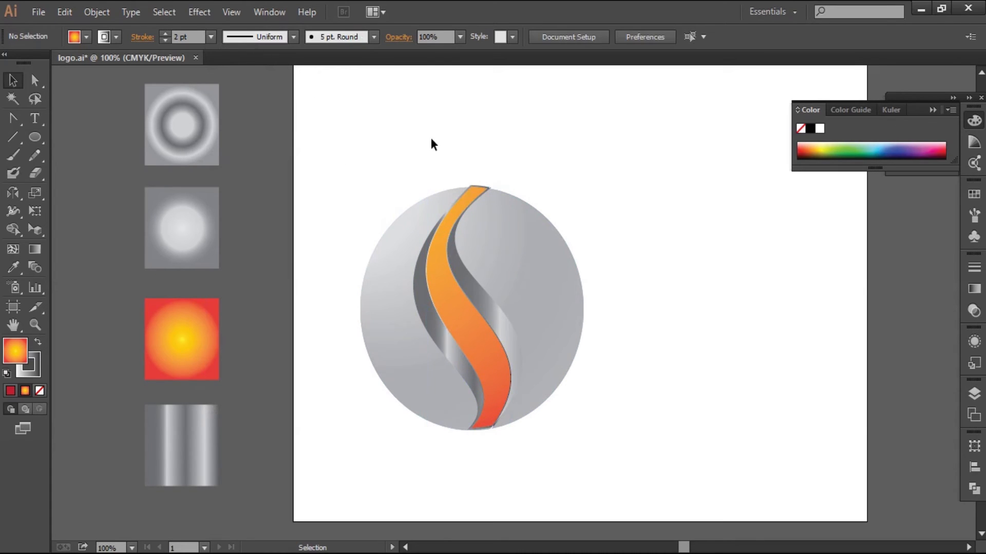
Select the grey ellipse with all its S bands and move the whole logo to the centre of the artboard.
left_click(535, 294)
left_click_drag(275, 138, 554, 460)
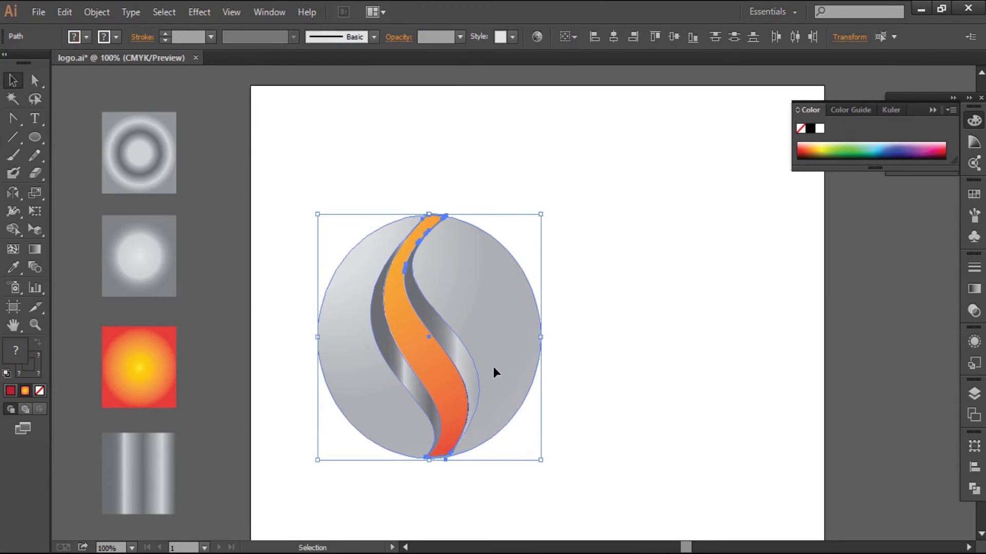
left_click_drag(484, 361, 586, 334)
left_click(714, 336)
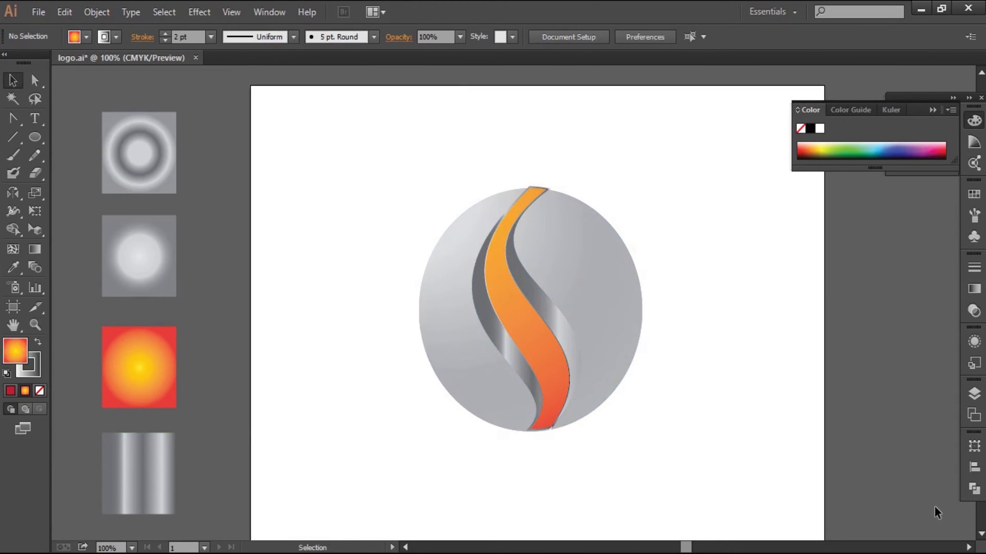
Place the 26% opacity grey ellipse lower so it overlaps the logo's lower half, and set its opacity to 70%.
left_click(981, 535)
left_click_drag(606, 255, 615, 386)
left_click(460, 36)
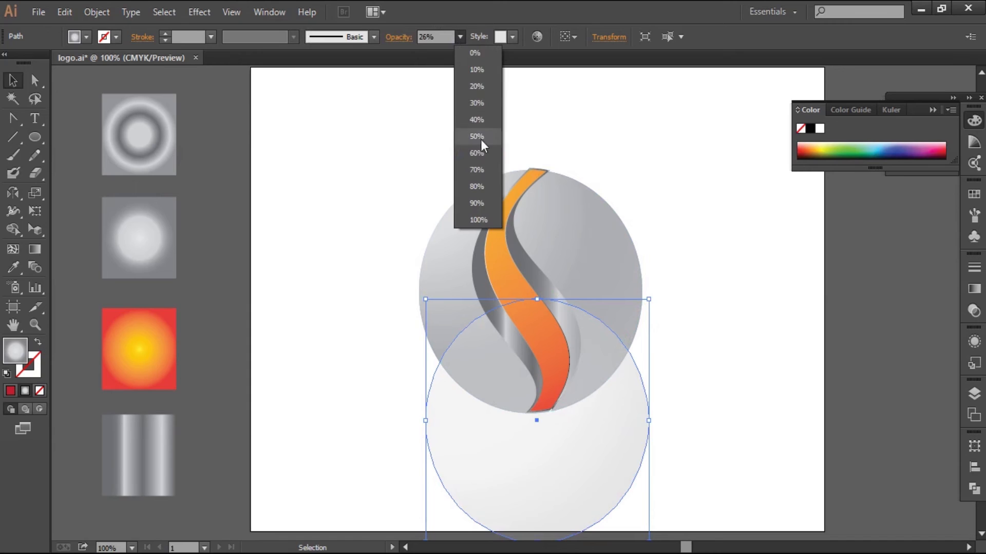
left_click(486, 172)
Fill the lower ellipse with solid black, hex 000000, and open the gradient settings.
left_click(10, 392)
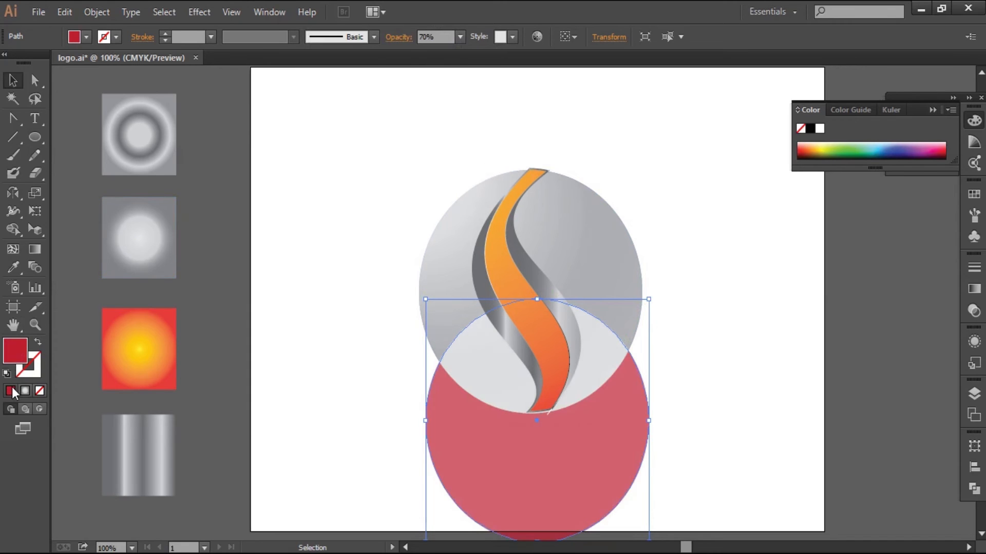
double_click(15, 359)
type("000000")
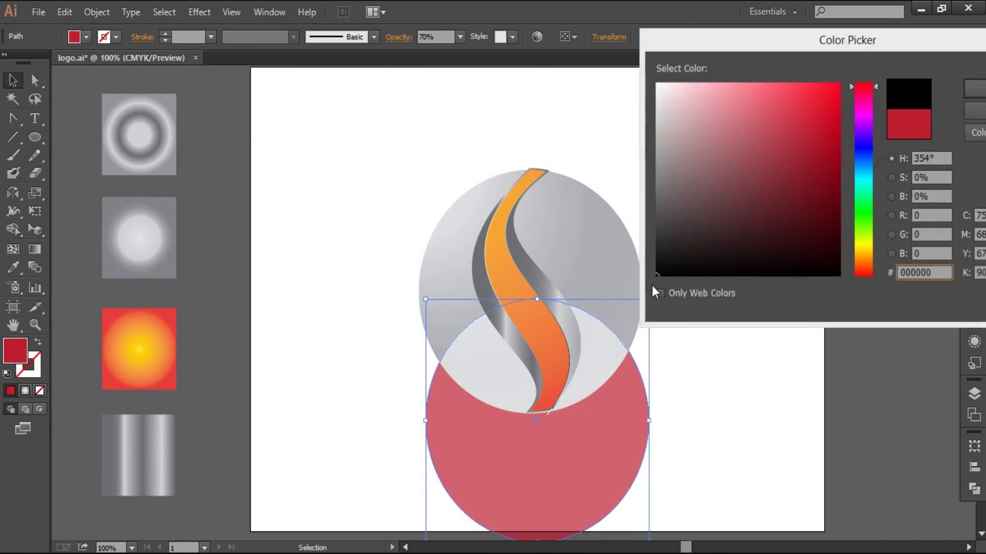
key("Return")
left_click(974, 288)
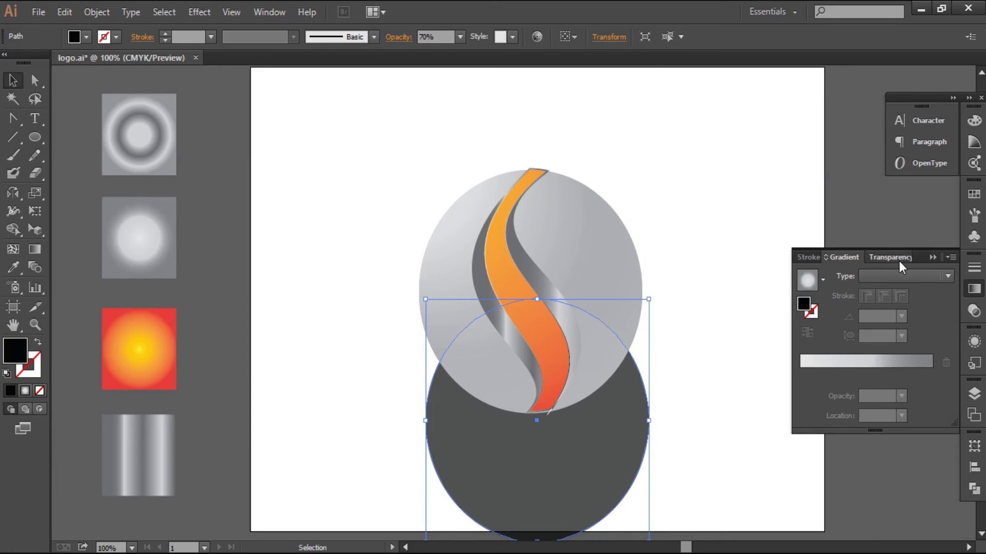
Set the lower black ellipse's blend mode to Normal and move it up to line up with the grey ellipse's sides.
left_click(883, 257)
left_click(847, 278)
left_click(834, 291)
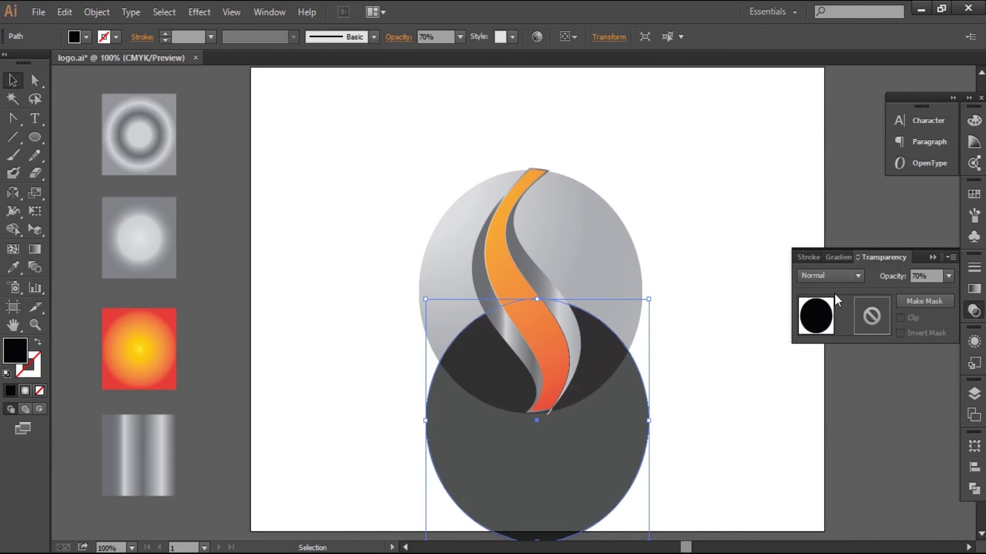
left_click(932, 258)
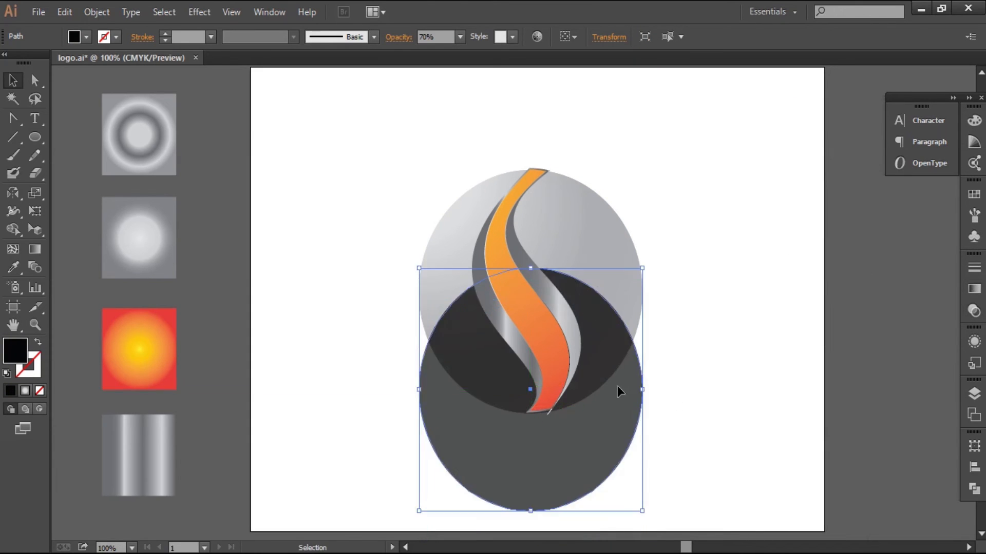
left_click_drag(620, 417, 782, 417)
left_click_drag(811, 300, 765, 335)
left_click_drag(739, 374, 576, 397)
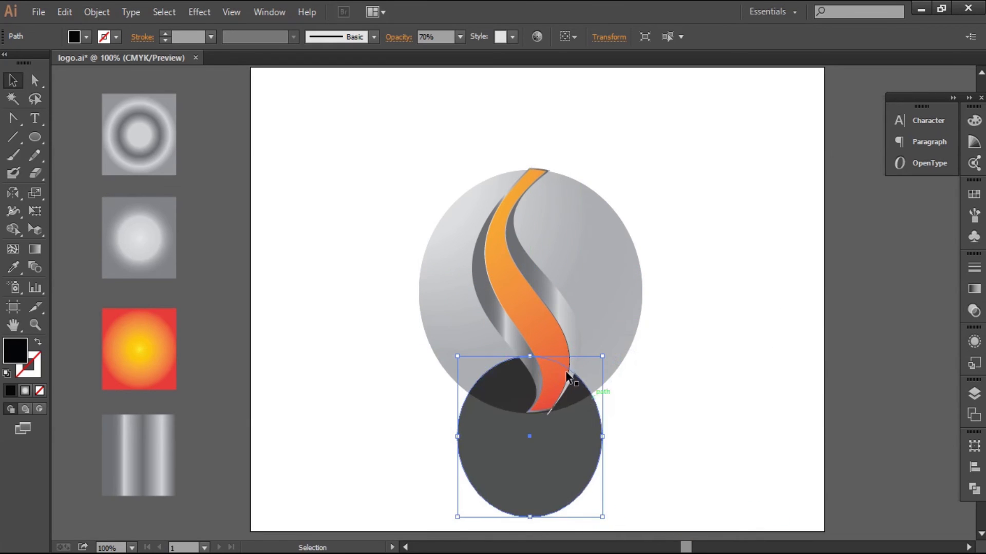
key("ctrl+z")
key("ctrl+z")
key("ctrl+z")
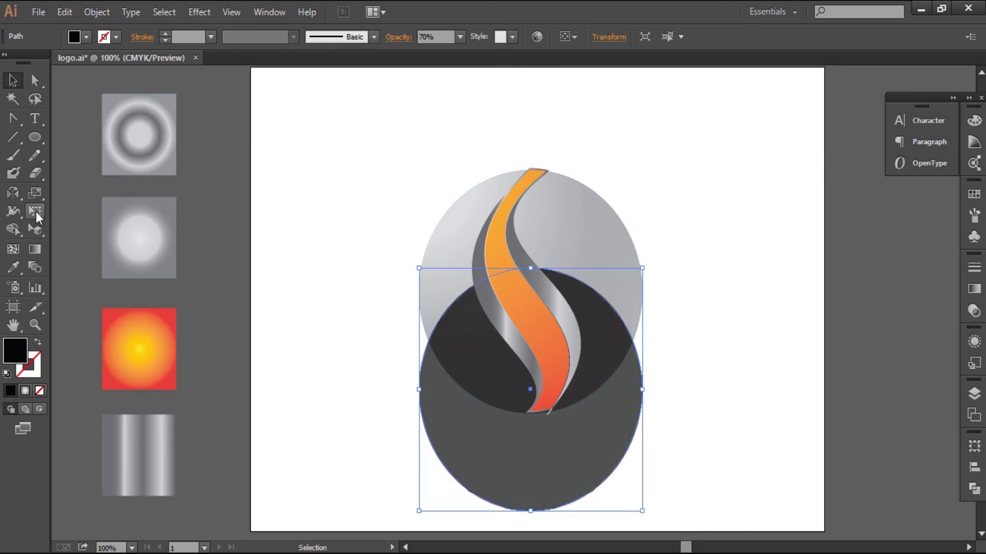
Flatten the black ellipse into a wide oval using Free Transform with perspective distortion.
left_click(37, 230)
left_click(37, 212)
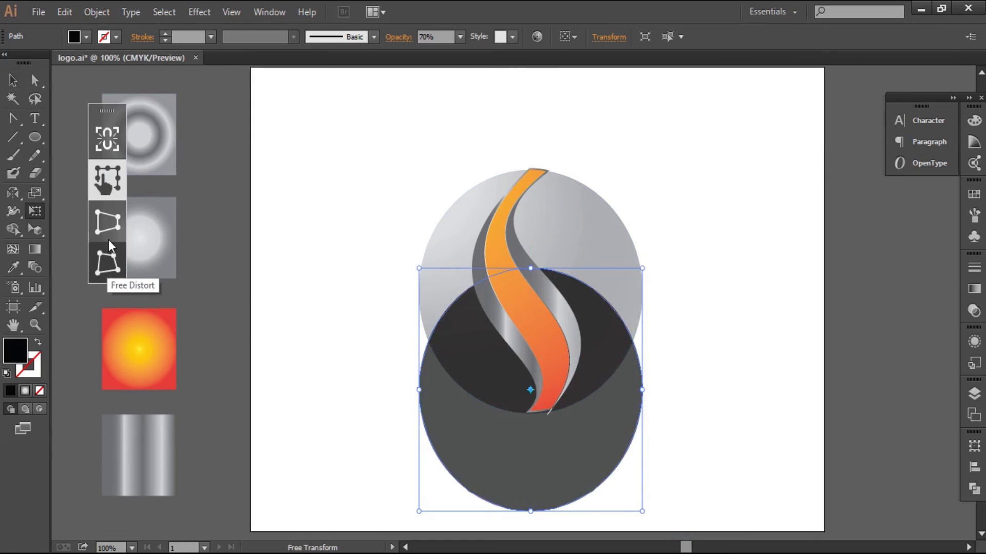
left_click(109, 231)
left_click_drag(420, 271, 438, 345)
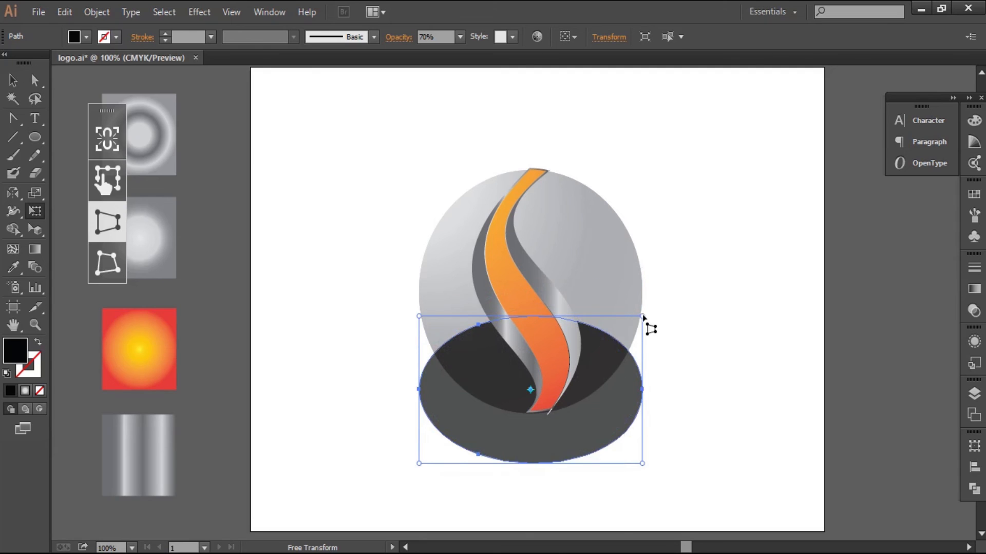
left_click_drag(642, 316, 648, 308)
left_click_drag(420, 475, 419, 483)
Shift the black oval to the logo's lower right, then narrow and flatten it with perspective distortion.
left_click_drag(589, 431, 657, 434)
left_click_drag(711, 304, 710, 298)
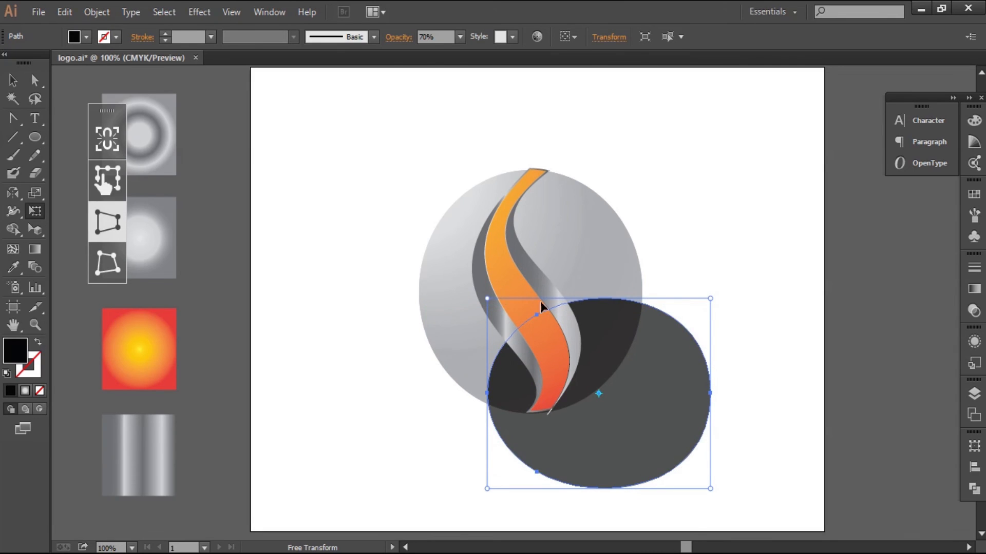
left_click_drag(487, 299, 517, 323)
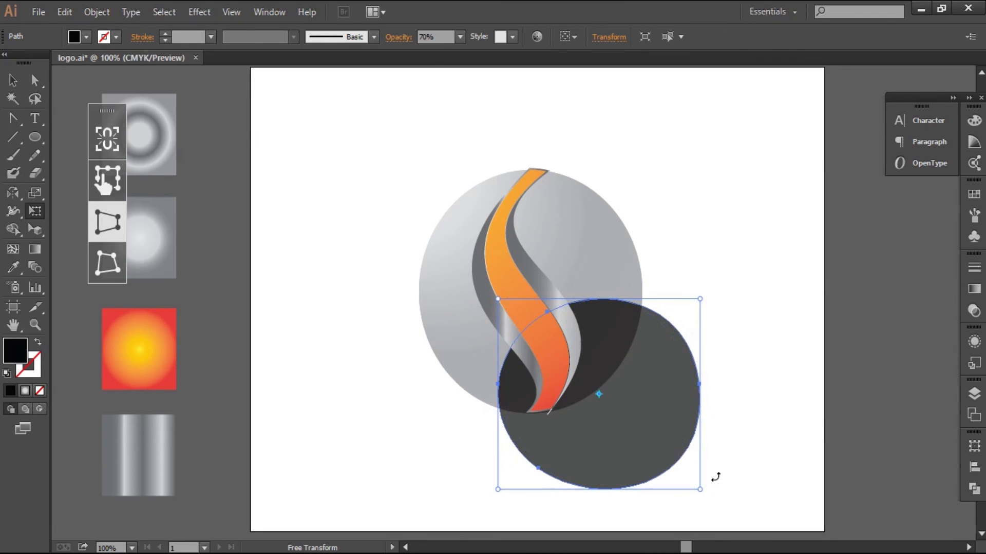
left_click_drag(702, 491, 698, 462)
key("v")
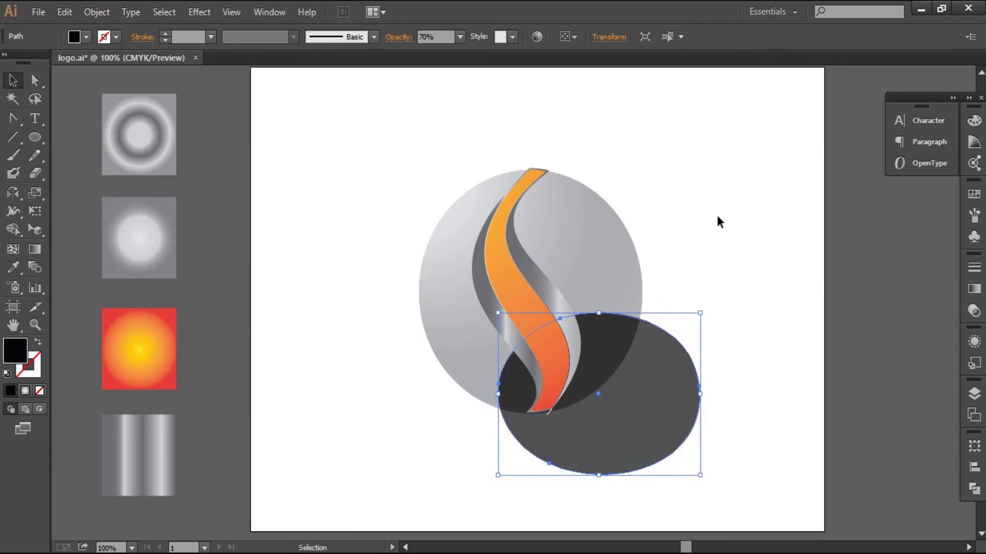
left_click(717, 221)
left_click(626, 242)
left_click_drag(725, 172, 506, 286)
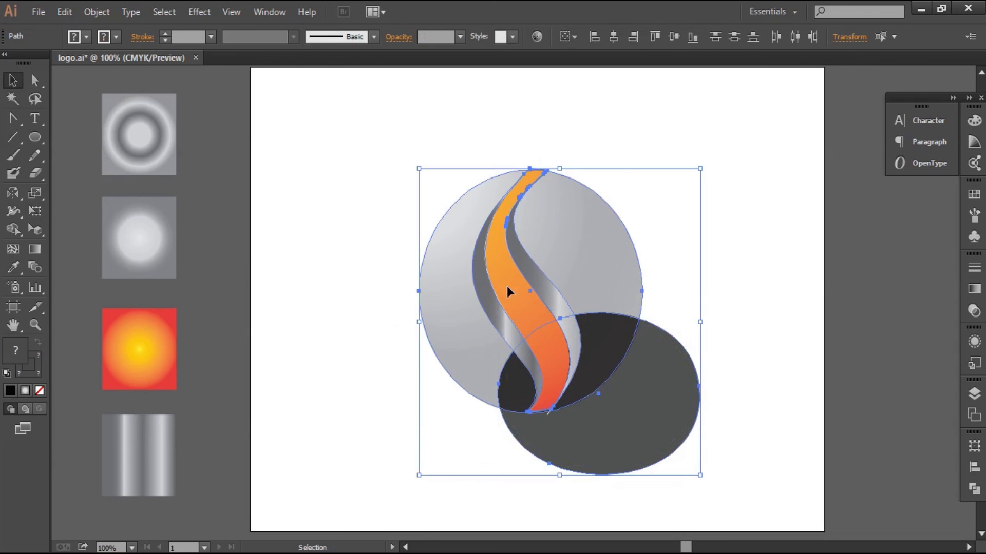
left_click(803, 239)
Apply a Gaussian Blur with a radius of 55.6 pixels to the black oval, with the preview on.
left_click(673, 359)
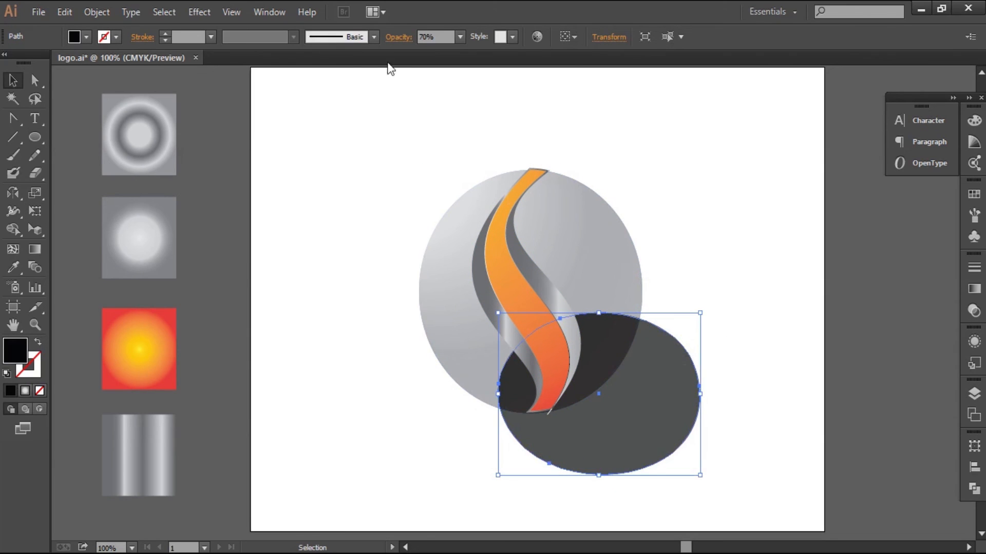
left_click(200, 11)
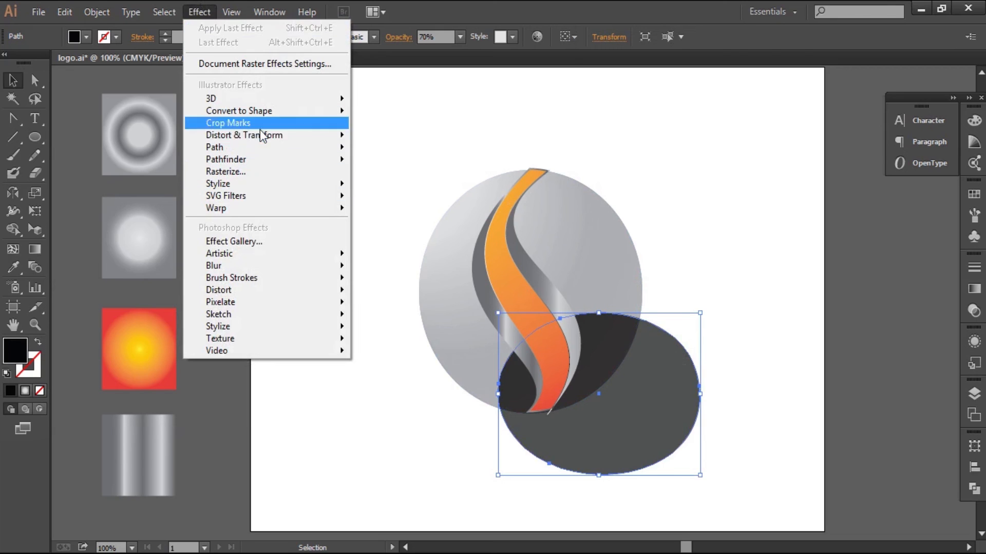
mouse_move(273, 267)
left_click(371, 270)
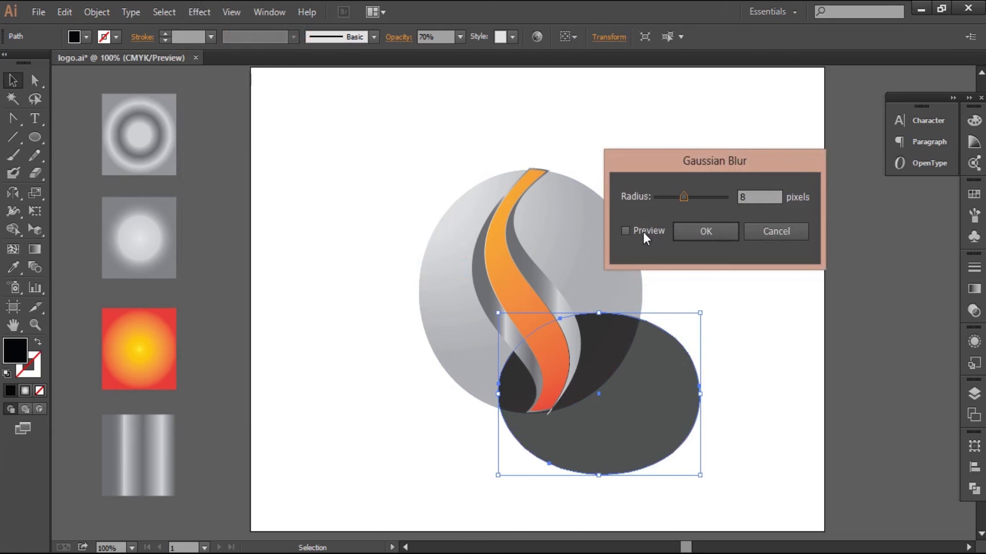
left_click(642, 231)
left_click_drag(684, 196, 709, 198)
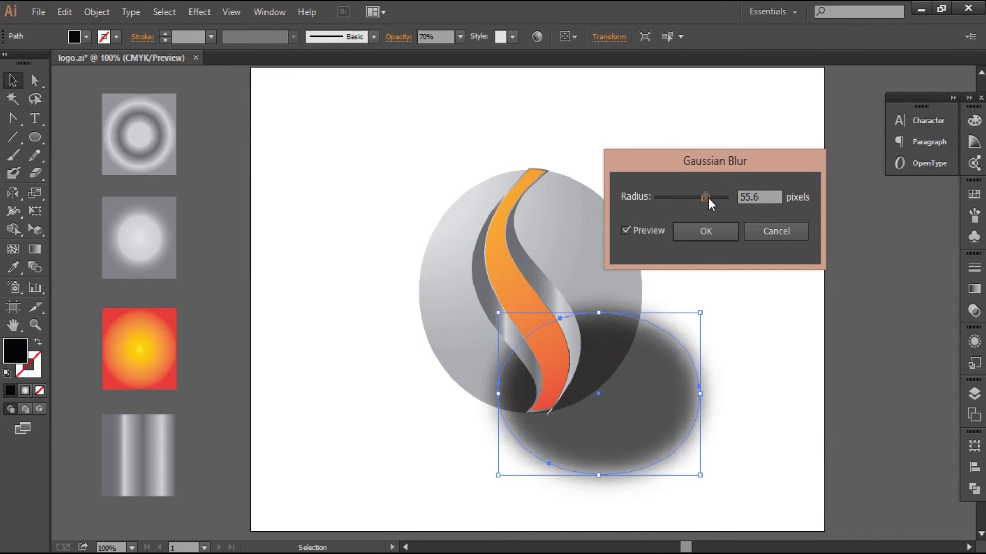
left_click(704, 232)
Send the blurred black oval to the back, behind the grey ellipse and S bands.
right_click(666, 374)
mouse_move(711, 346)
left_click(618, 382)
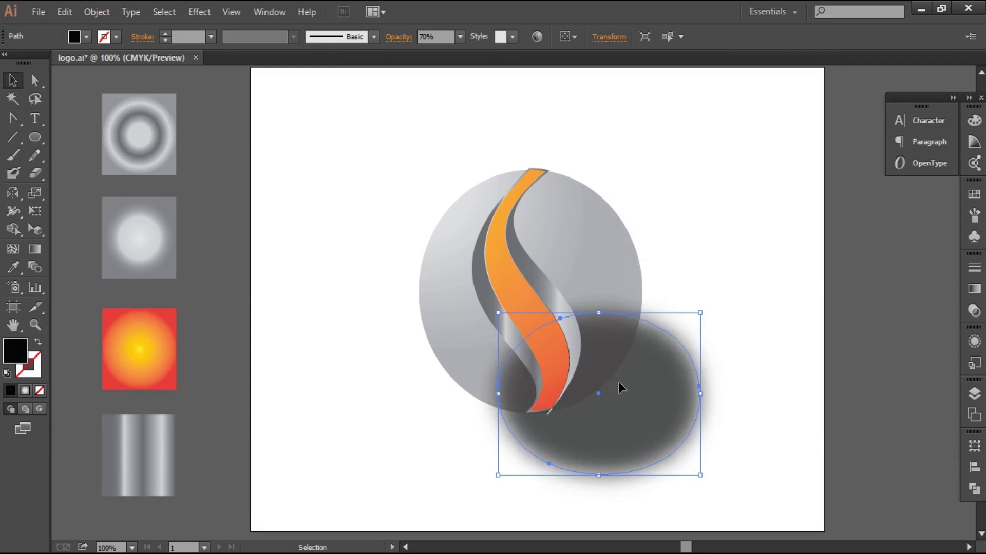
right_click(642, 383)
left_click(837, 387)
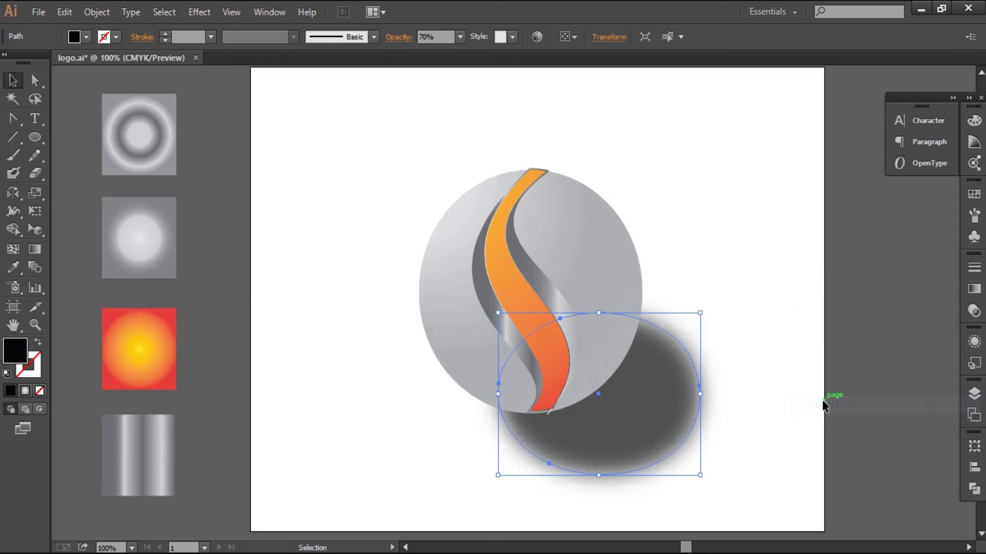
Move the blurred oval so it sits centred beneath the grey ellipse as its shadow, and deselect it.
left_click(777, 375)
left_click_drag(668, 387, 607, 412)
left_click(757, 380)
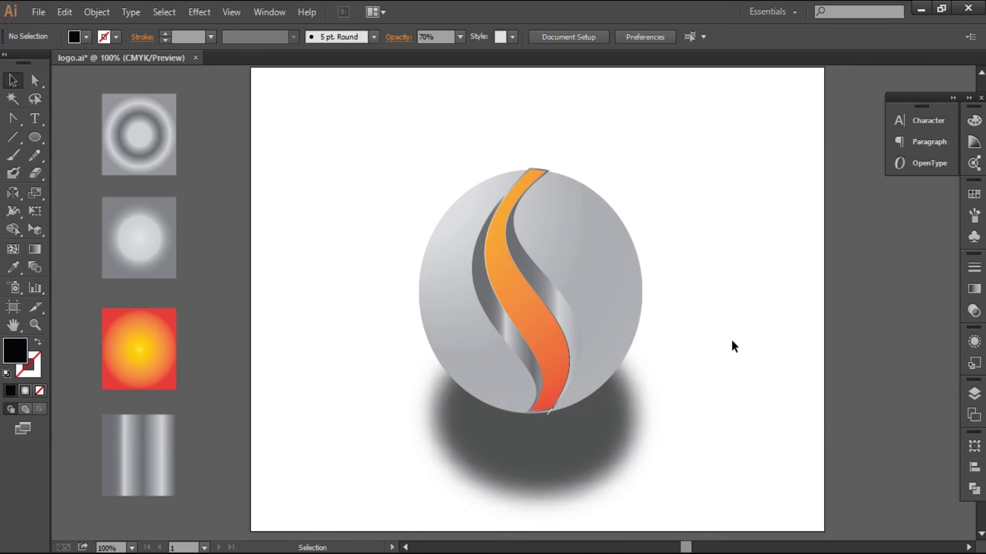
key("z")
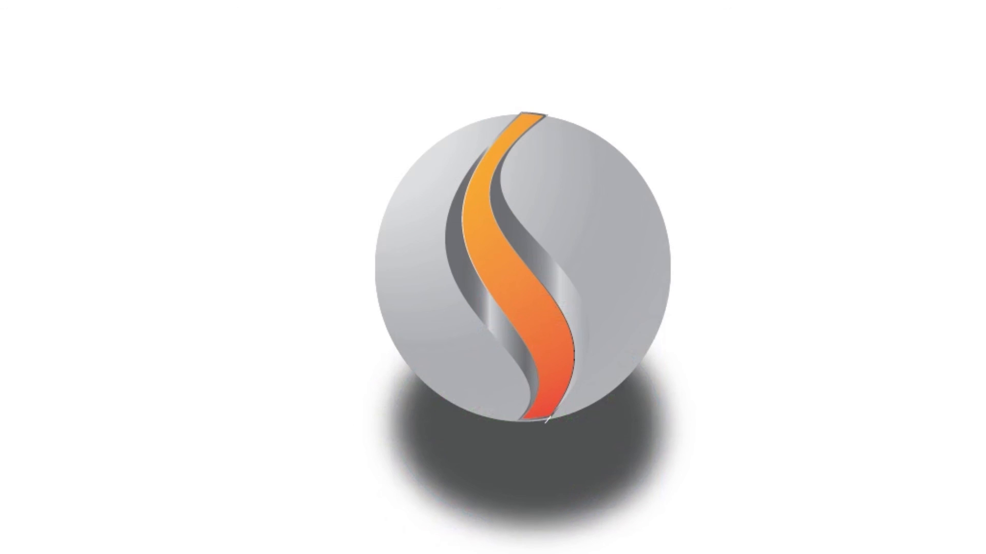